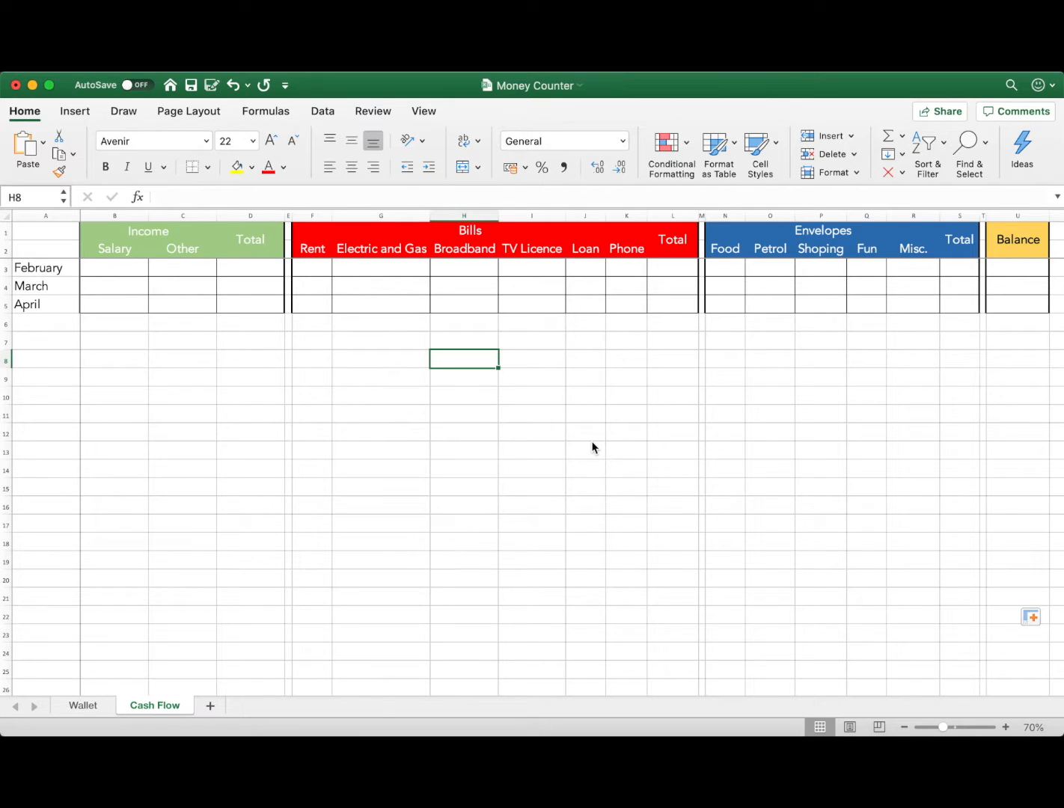
Step: Examine the Income, Bills and Envelopes sections of the Cash Flow sheet and their category columns
click(147, 360)
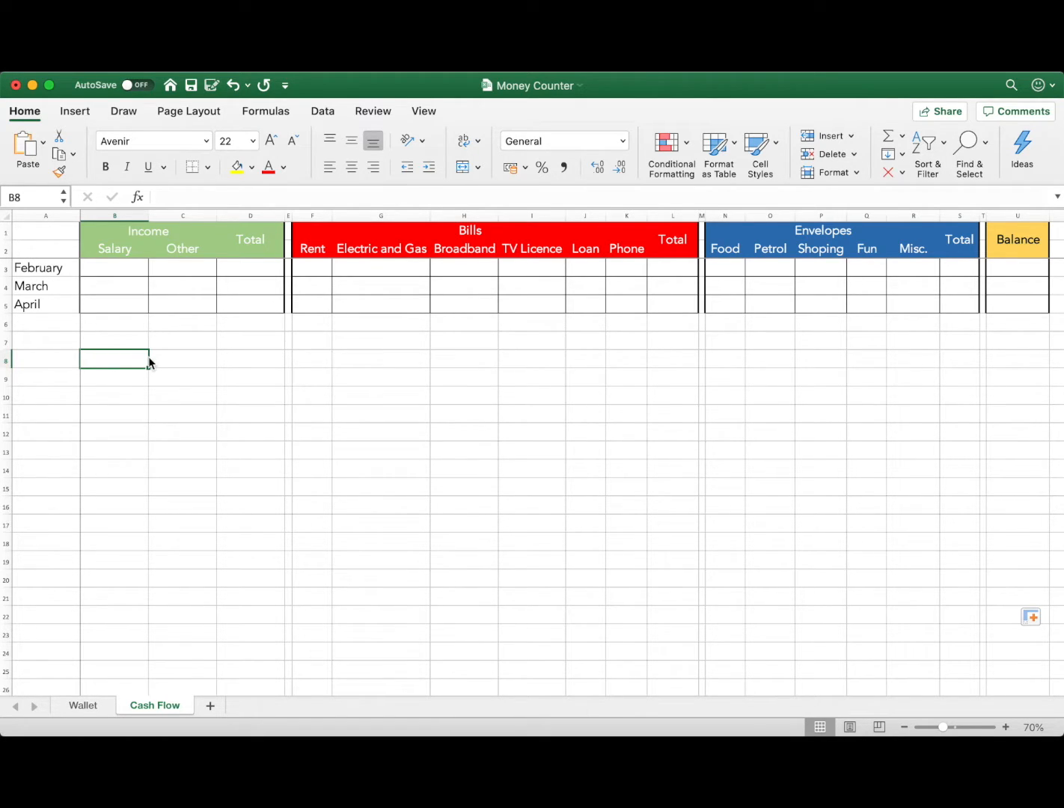
click(178, 396)
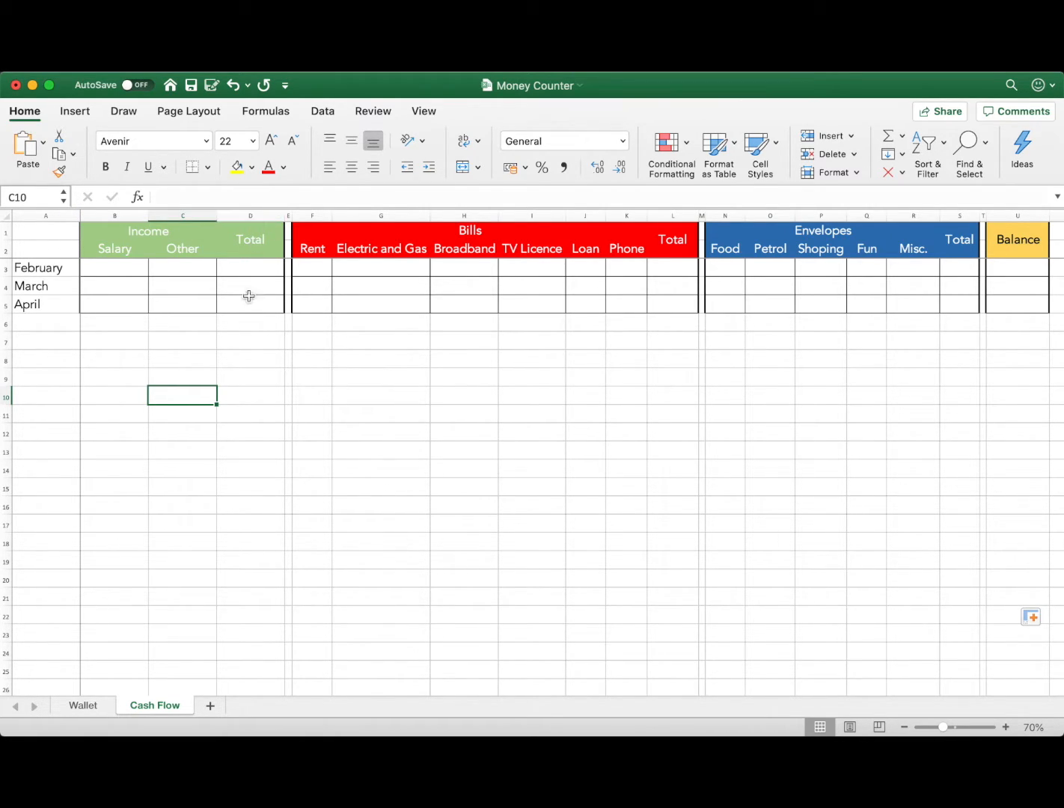
click(324, 213)
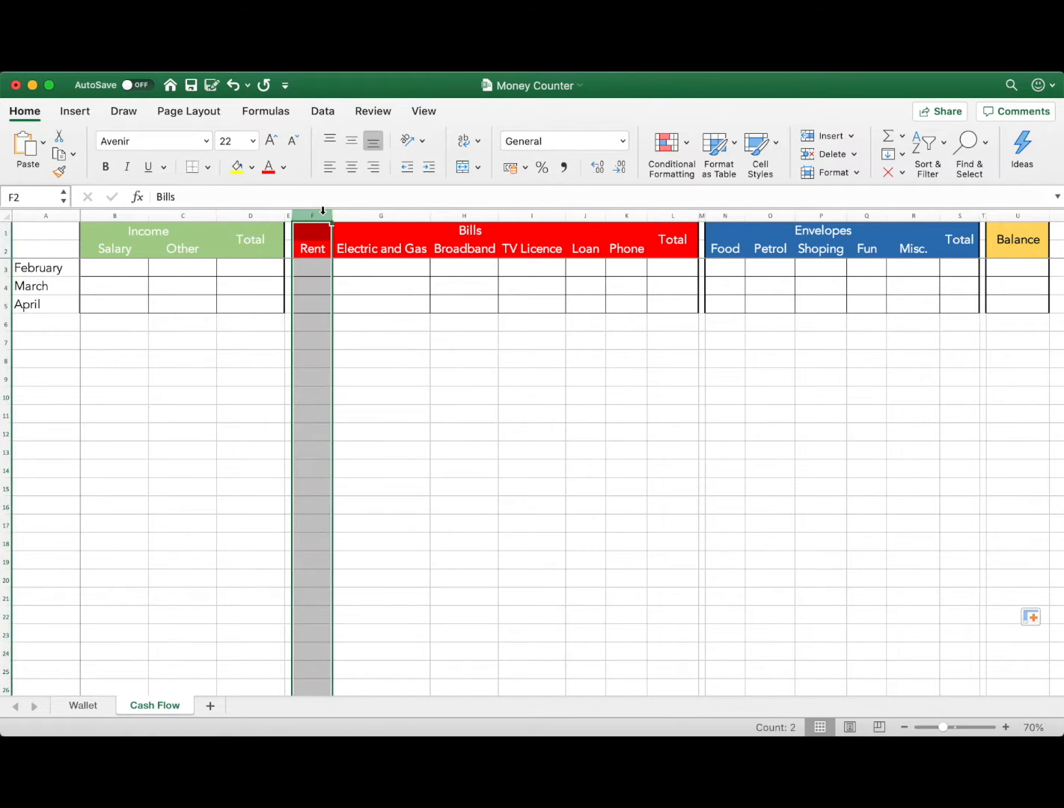
shift+click(685, 217)
click(615, 487)
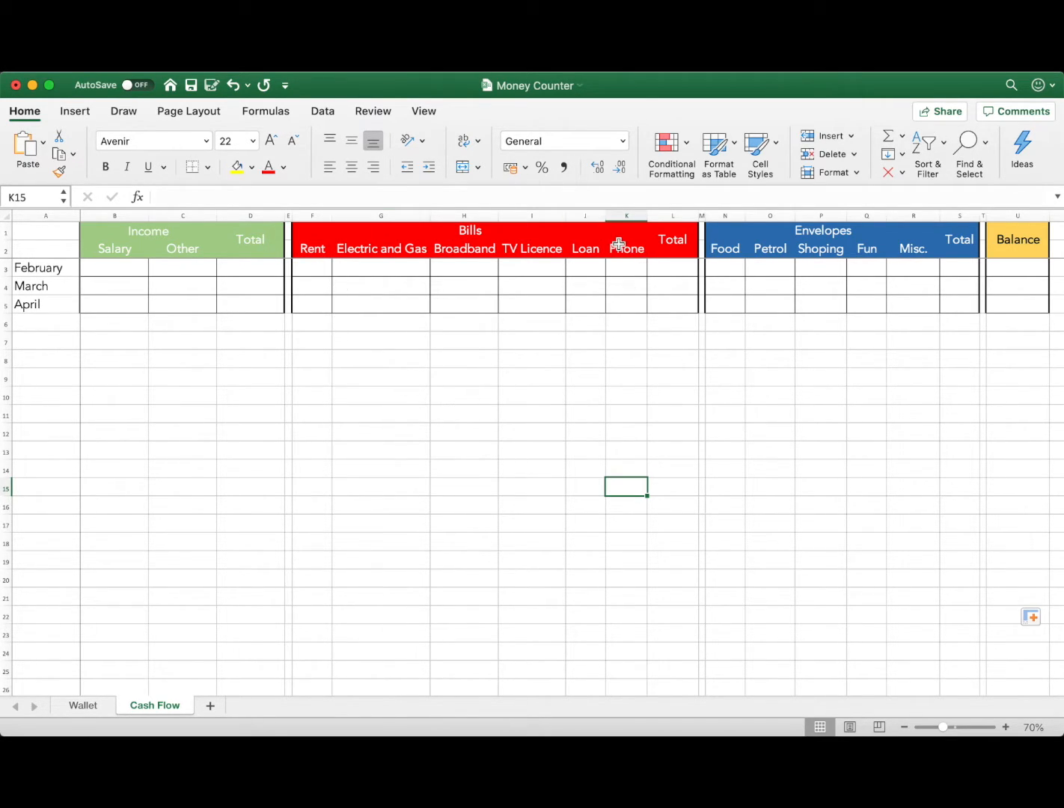
click(672, 268)
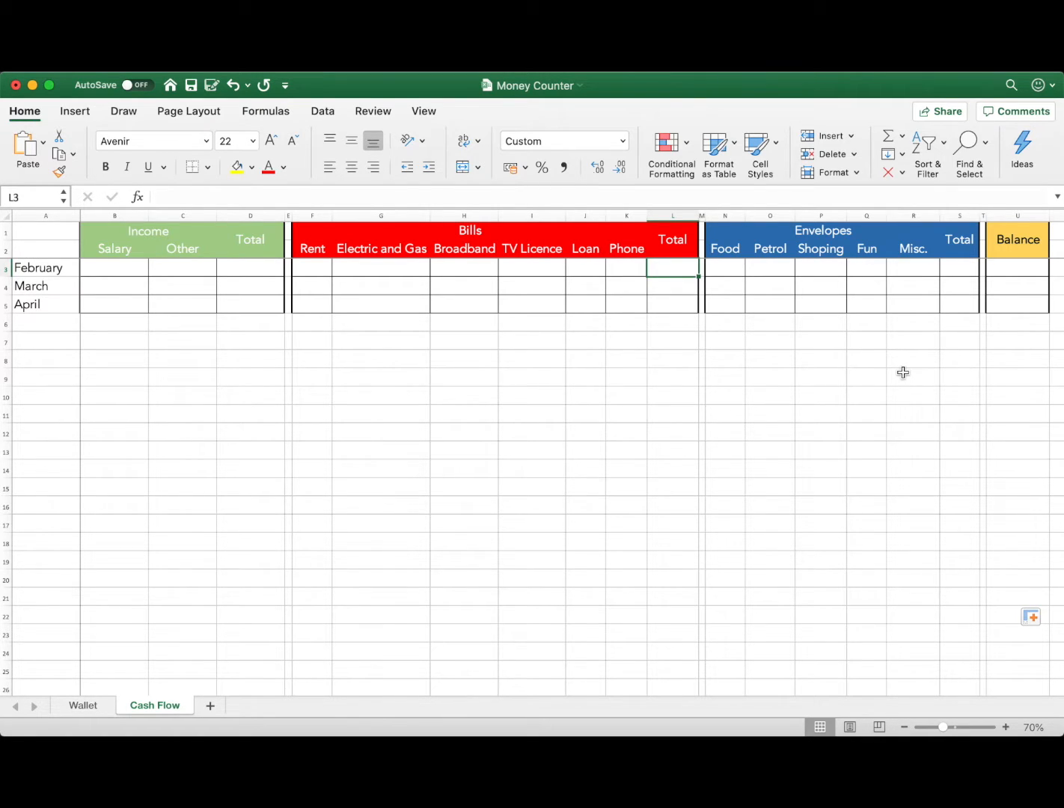
click(866, 233)
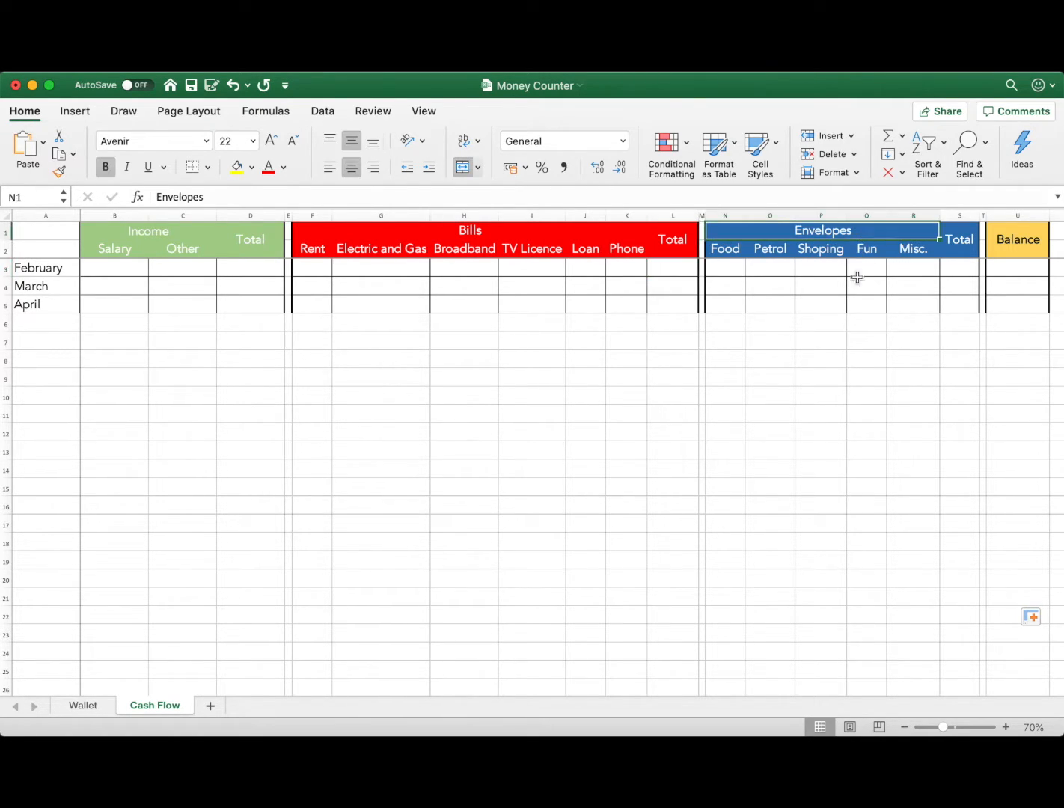
click(828, 528)
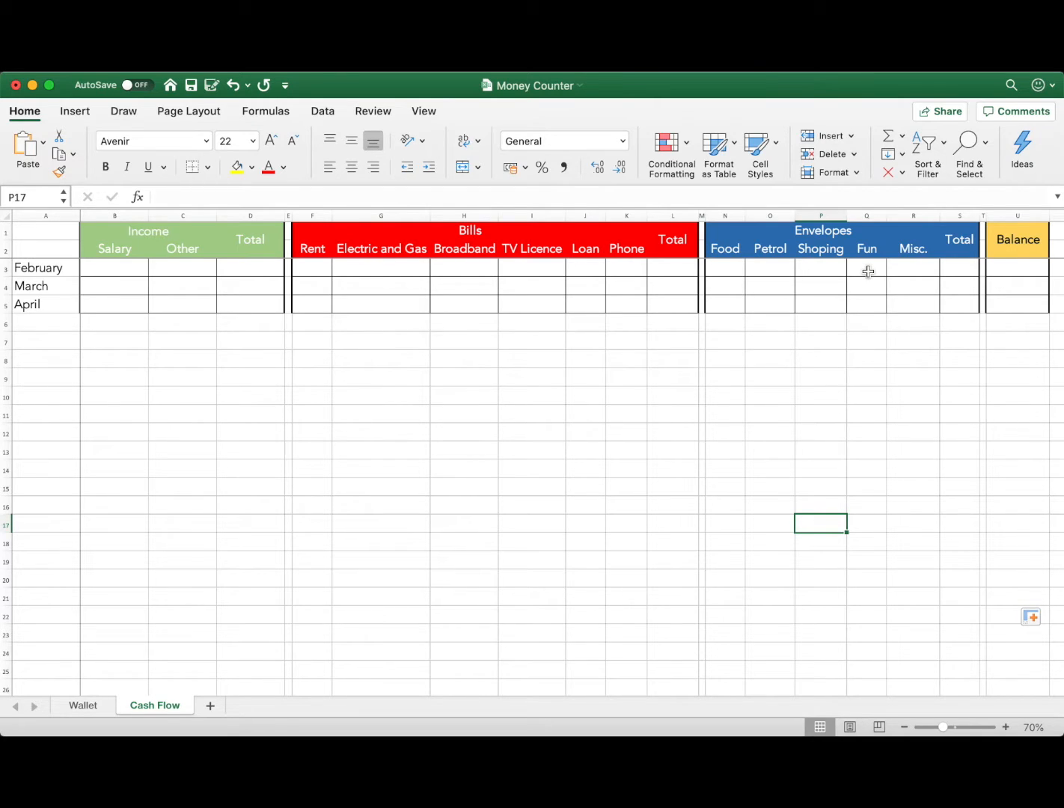
Step: Enter a salary of 1800 for February and fill it down through April
click(109, 267)
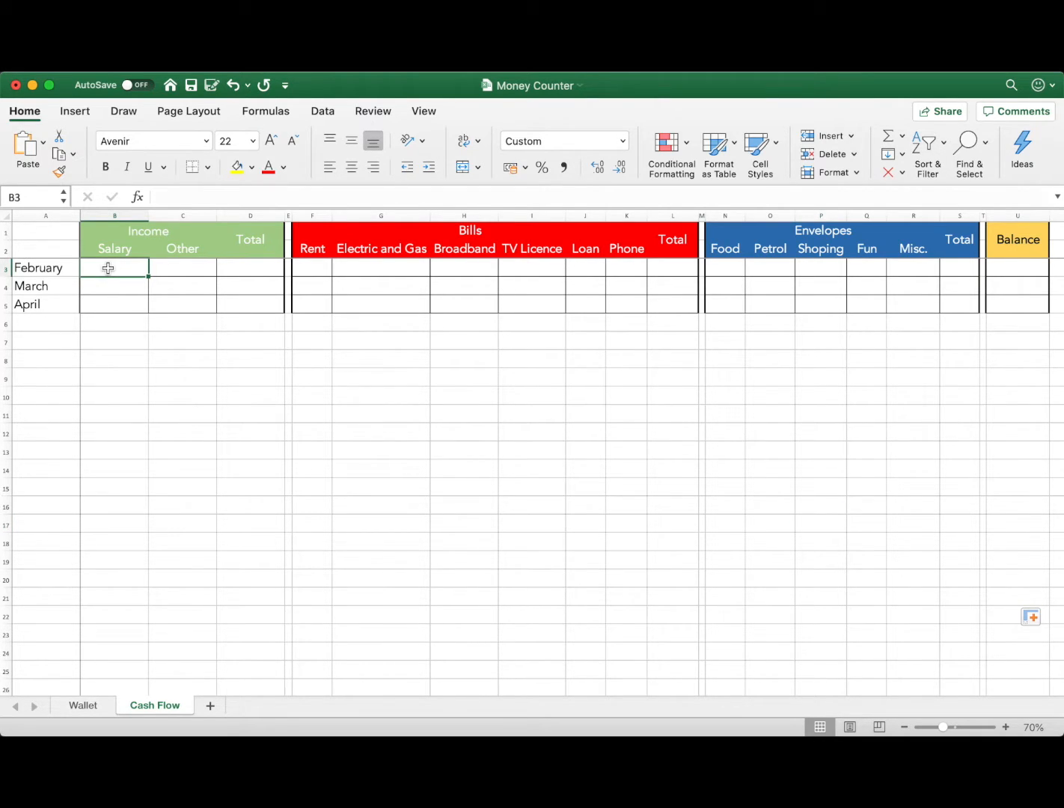
text(180)
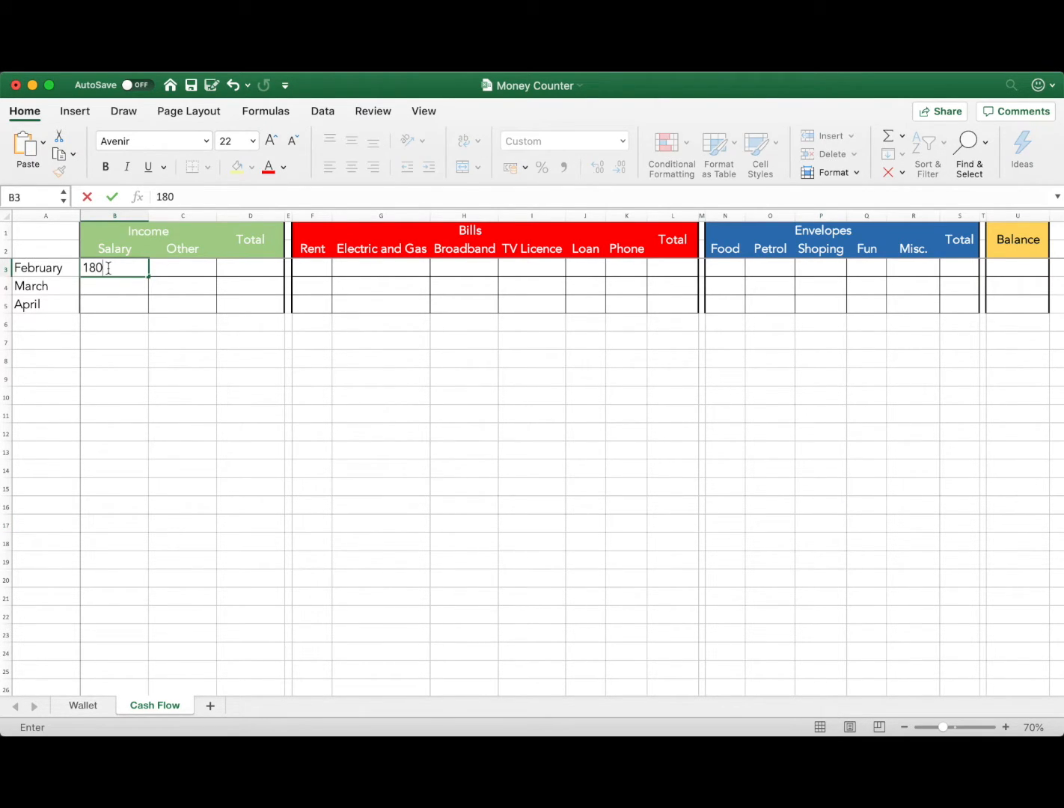
text(0)
key(Return)
click(126, 268)
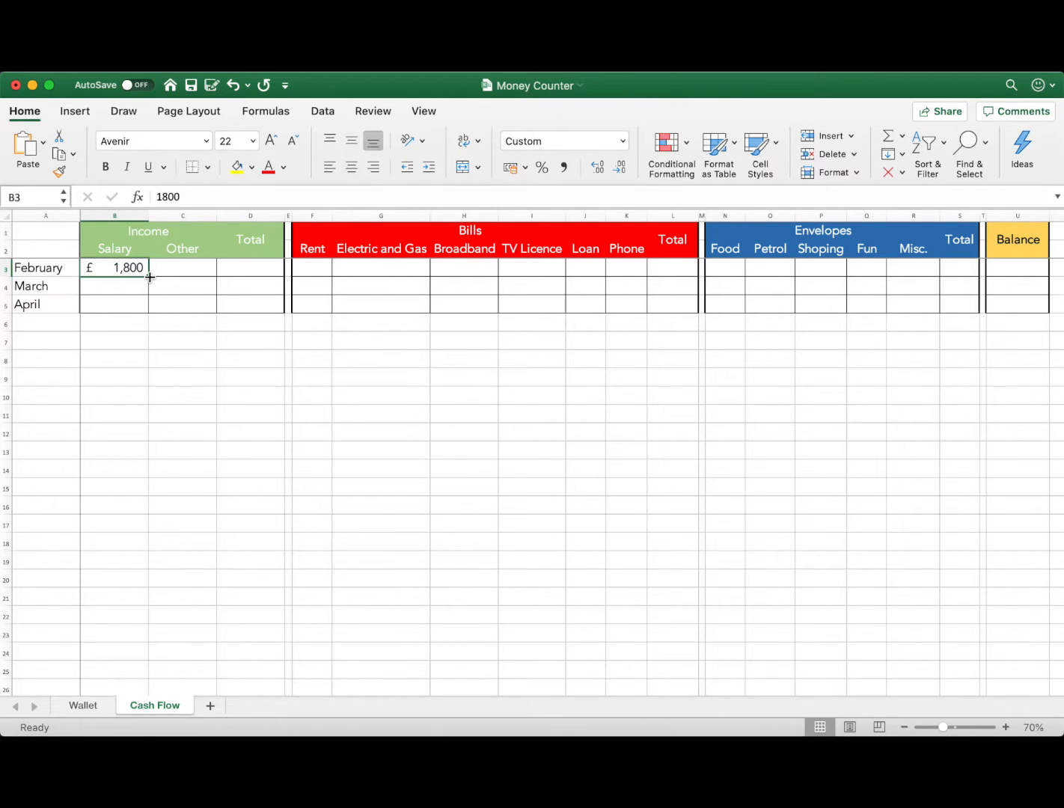
drag(148, 276, 150, 312)
click(137, 382)
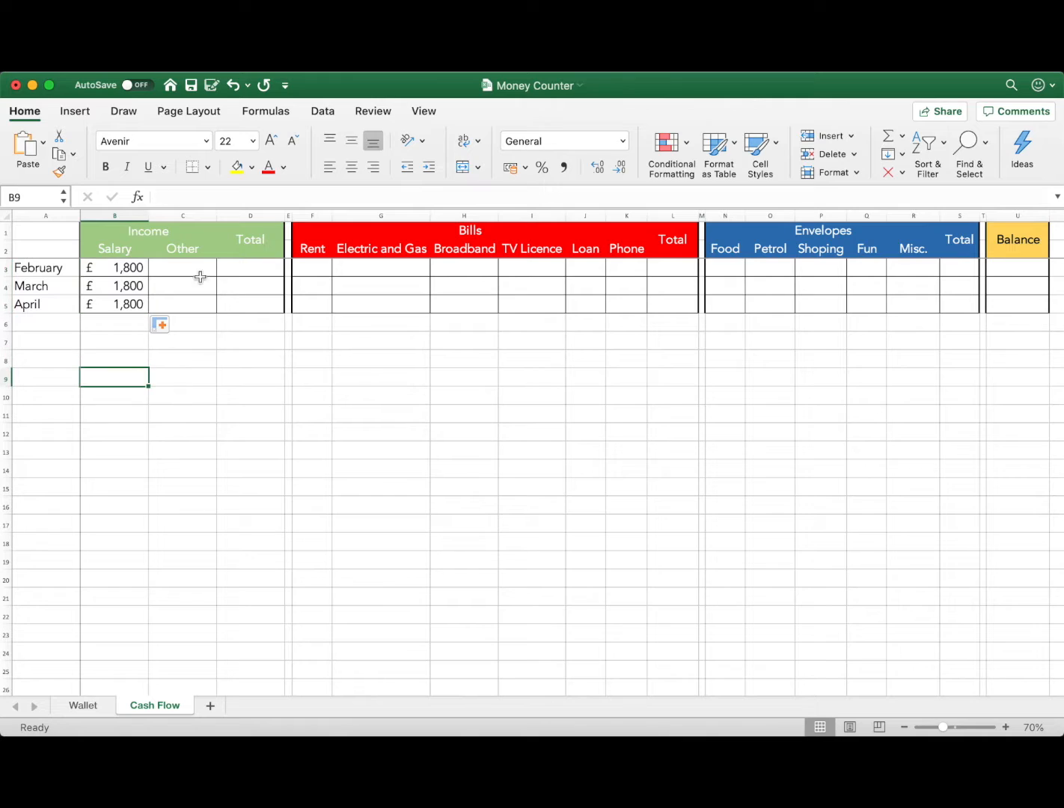
Step: Enter other income of 200 for February, 100 for March and 0 for April
click(174, 267)
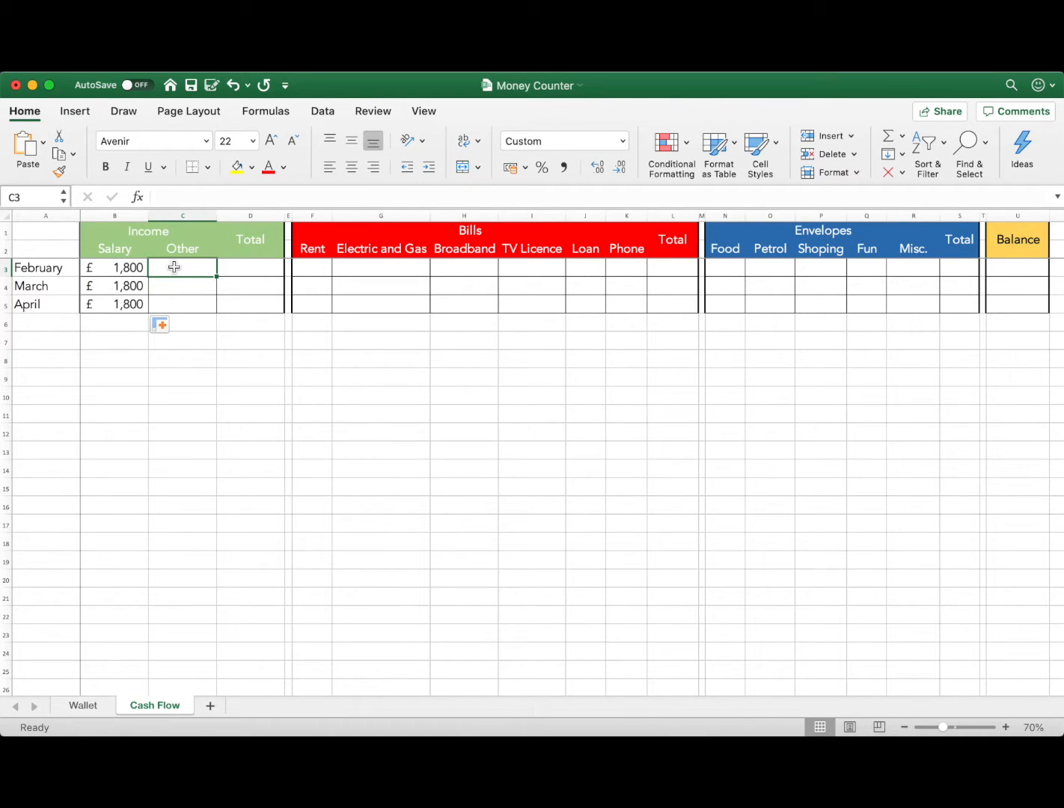
text(200)
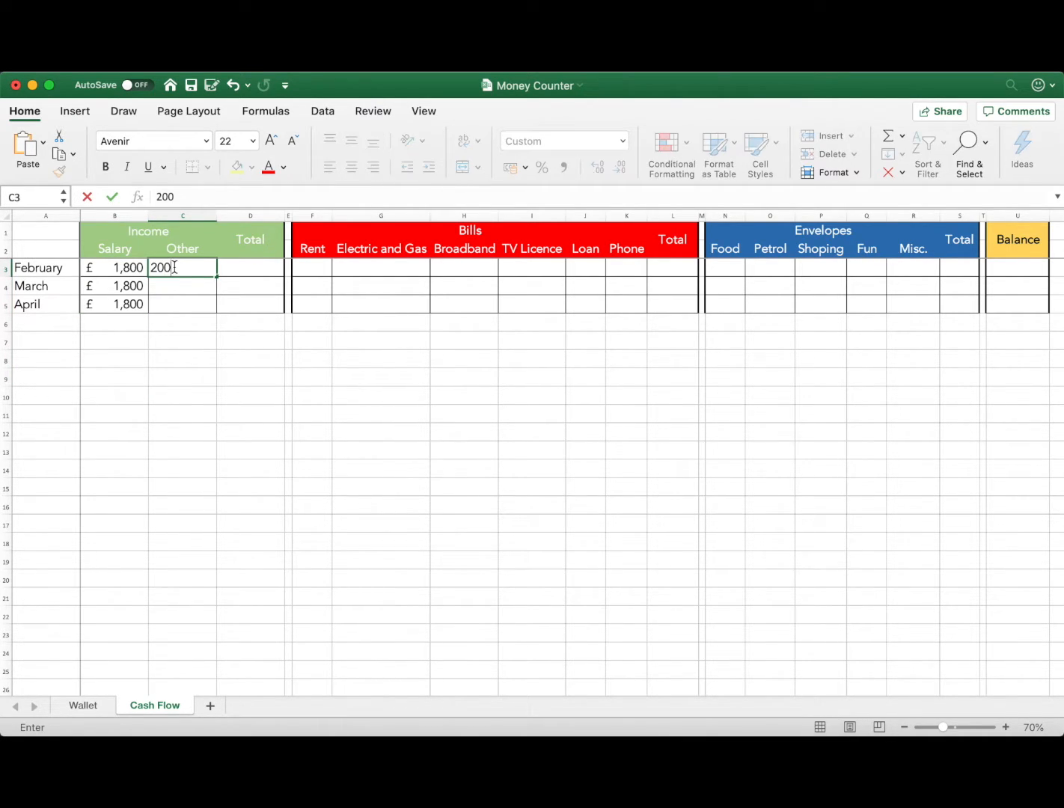
key(Return)
text(100)
key(Return)
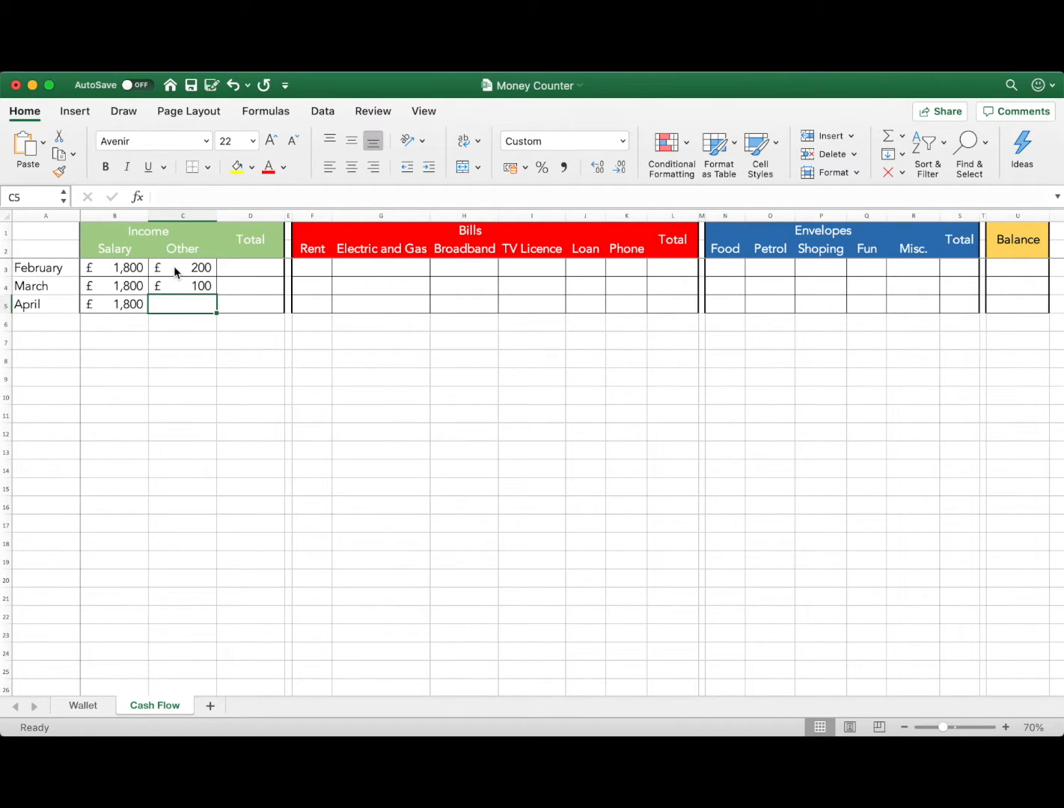
text(0)
key(Tab)
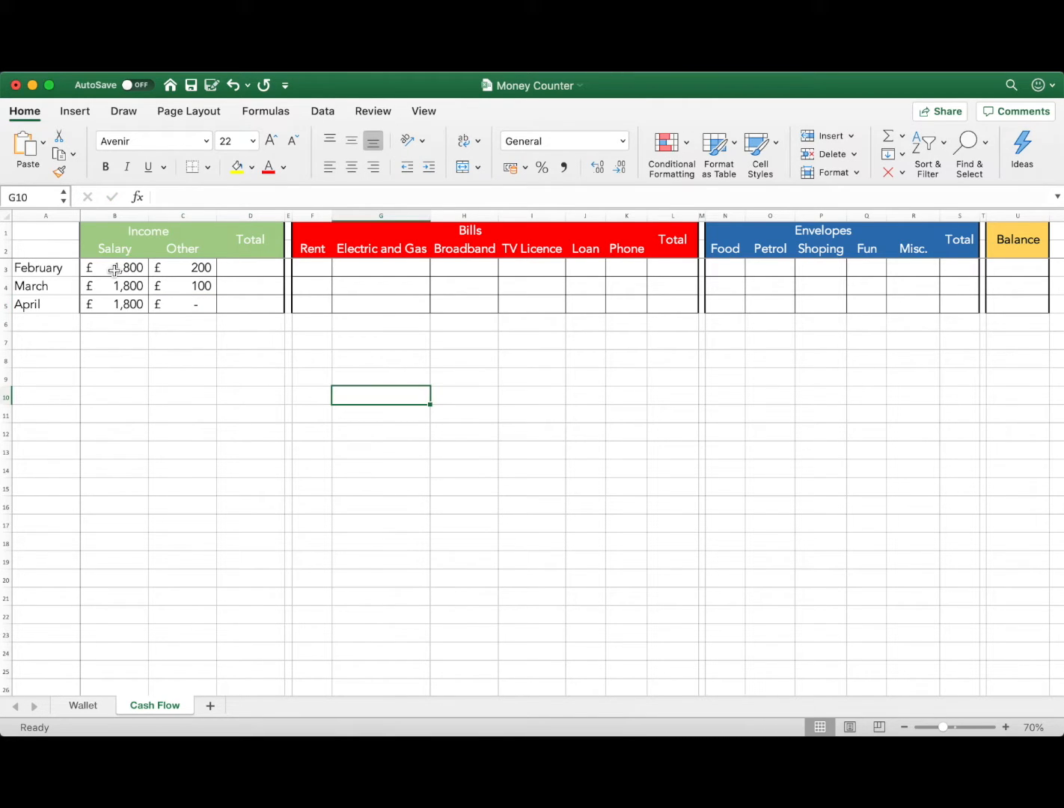
Step: Format the income cells for February to April as pound accounting values without decimals, and narrow the Salary and Other columns
drag(114, 269, 266, 301)
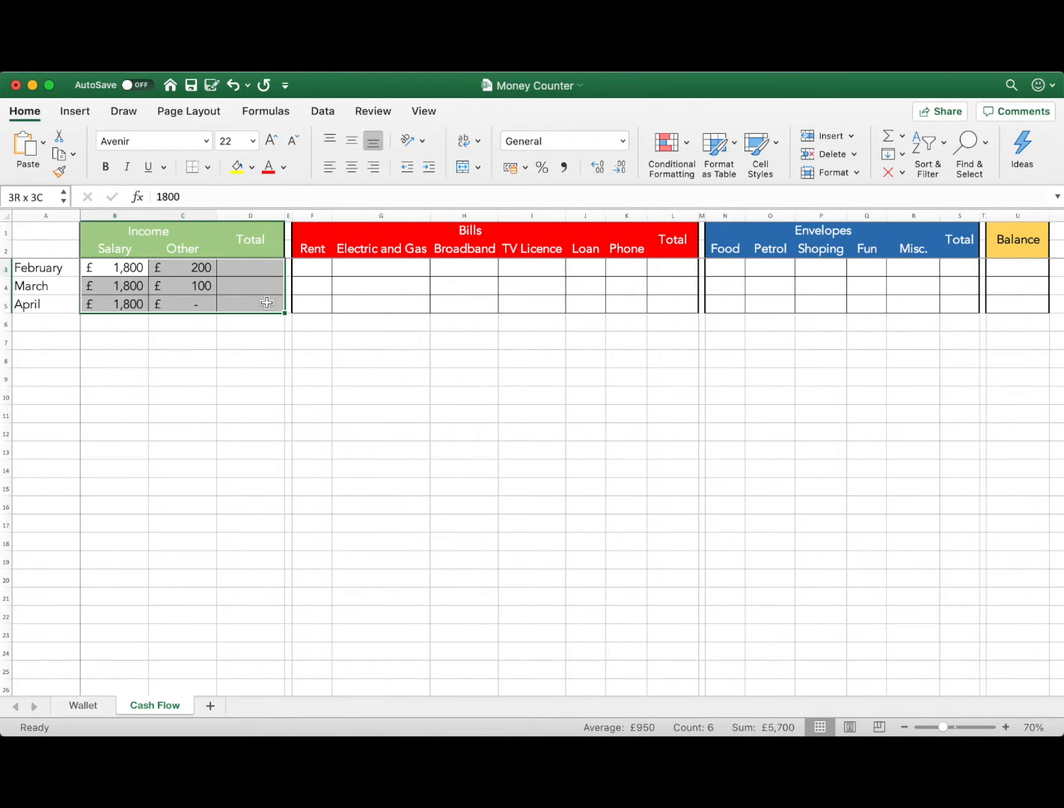
click(513, 169)
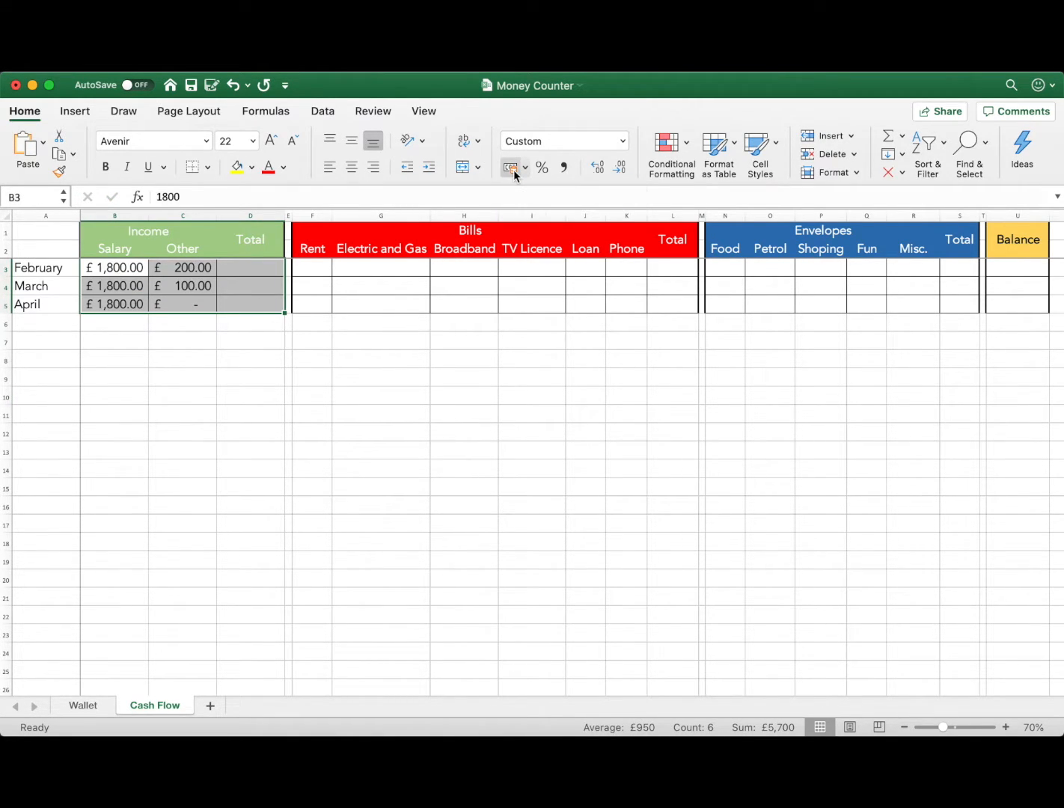
click(625, 168)
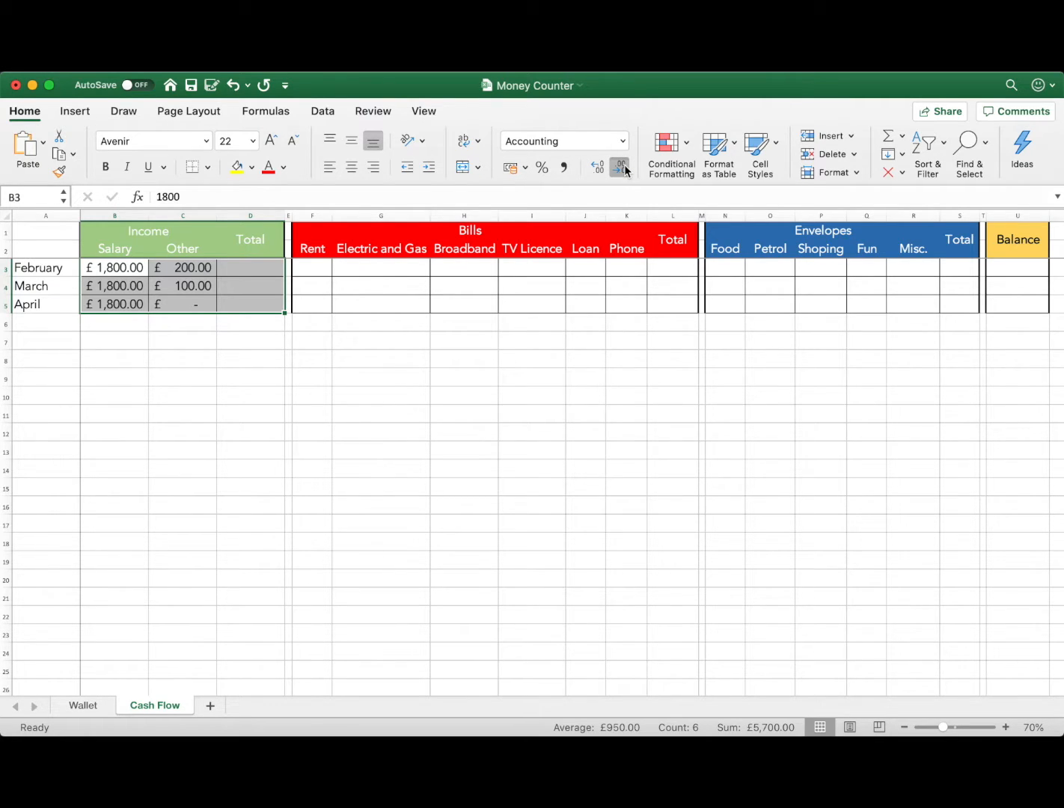
click(624, 168)
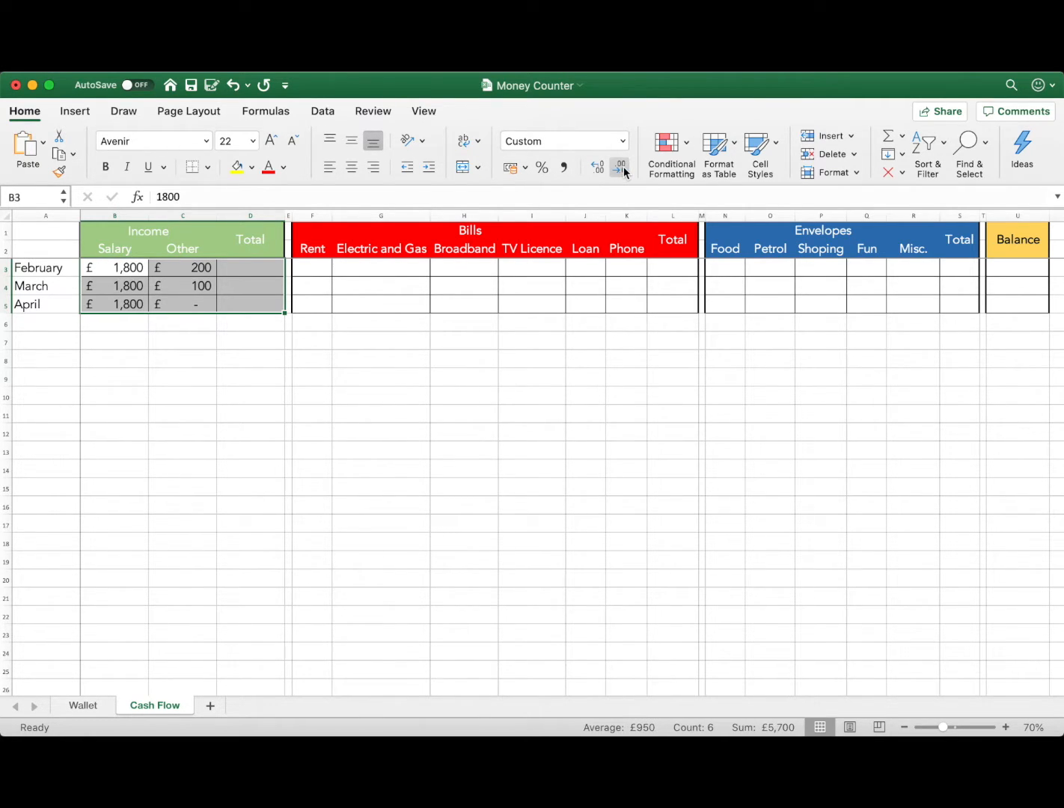
click(467, 426)
drag(148, 216, 132, 217)
drag(201, 216, 172, 216)
Step: Total February's income in D3 with =SUM(B3:C3) and fill the formula down through April
click(196, 267)
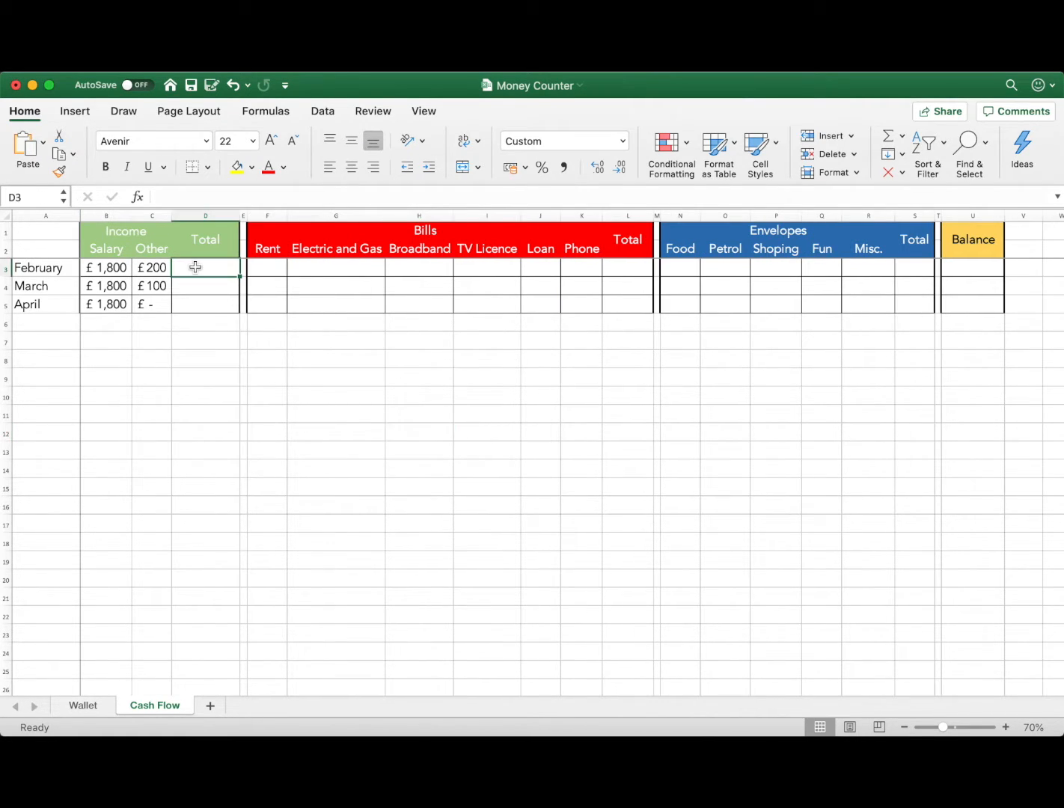
text(=SUM()
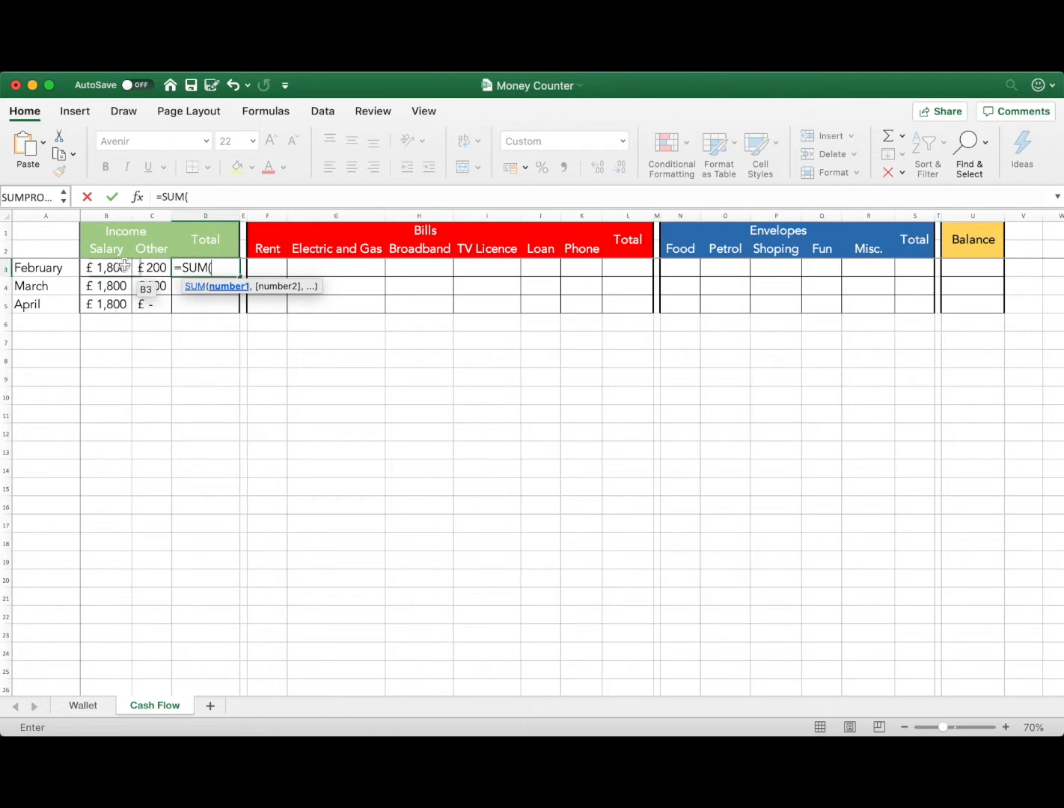
drag(108, 267, 154, 265)
key(Return)
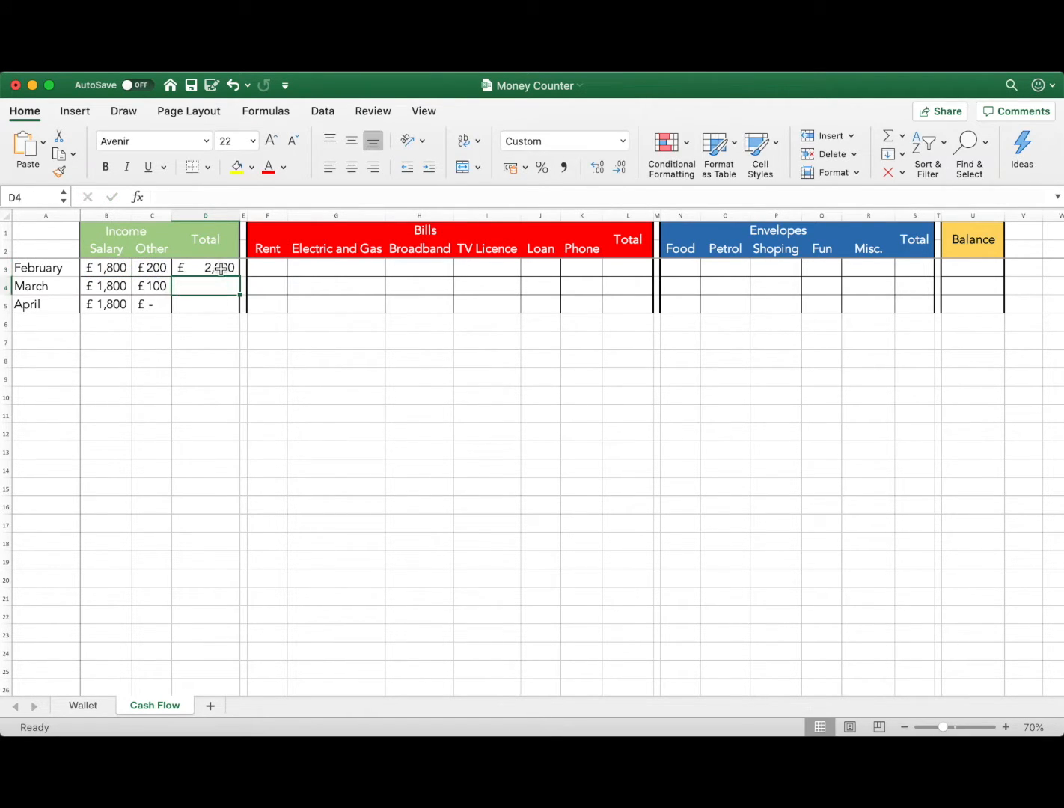
click(231, 271)
drag(243, 277, 238, 310)
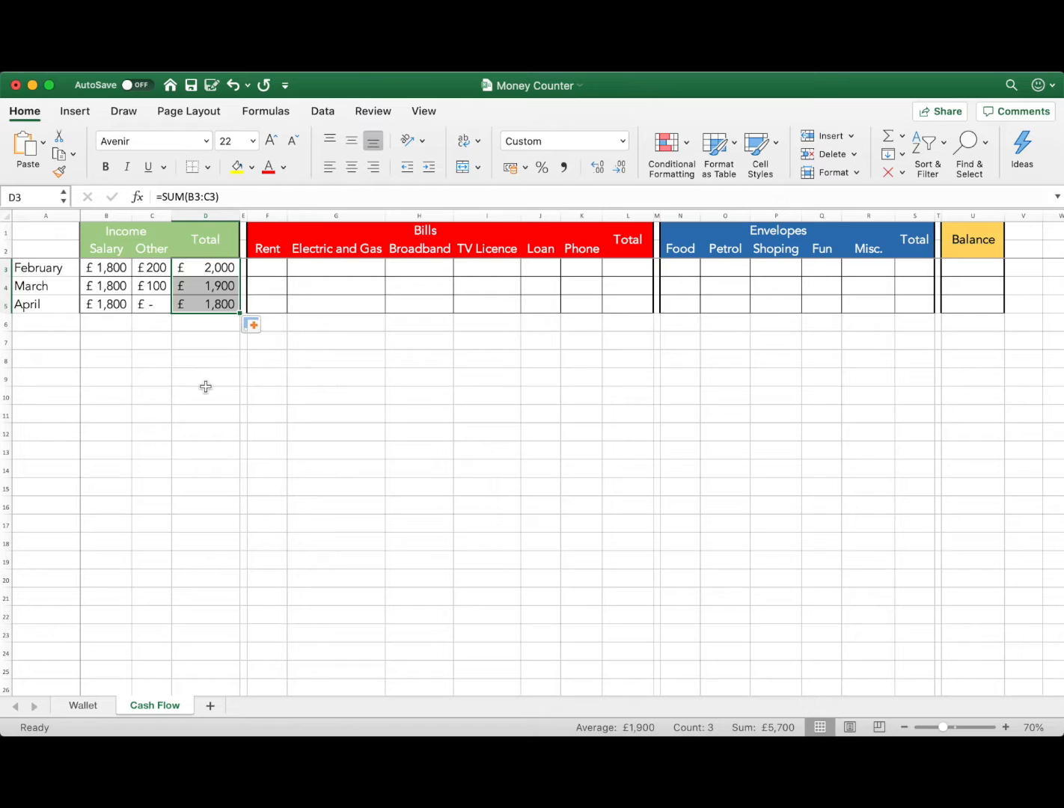
click(207, 390)
click(202, 284)
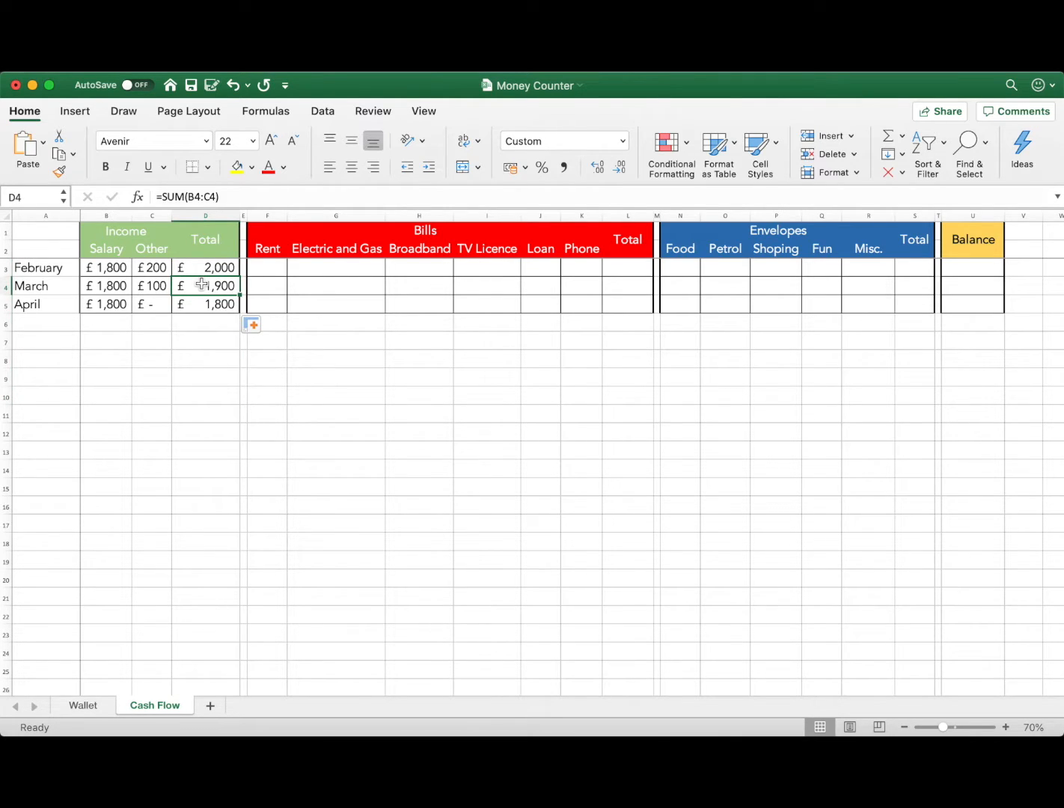
click(317, 380)
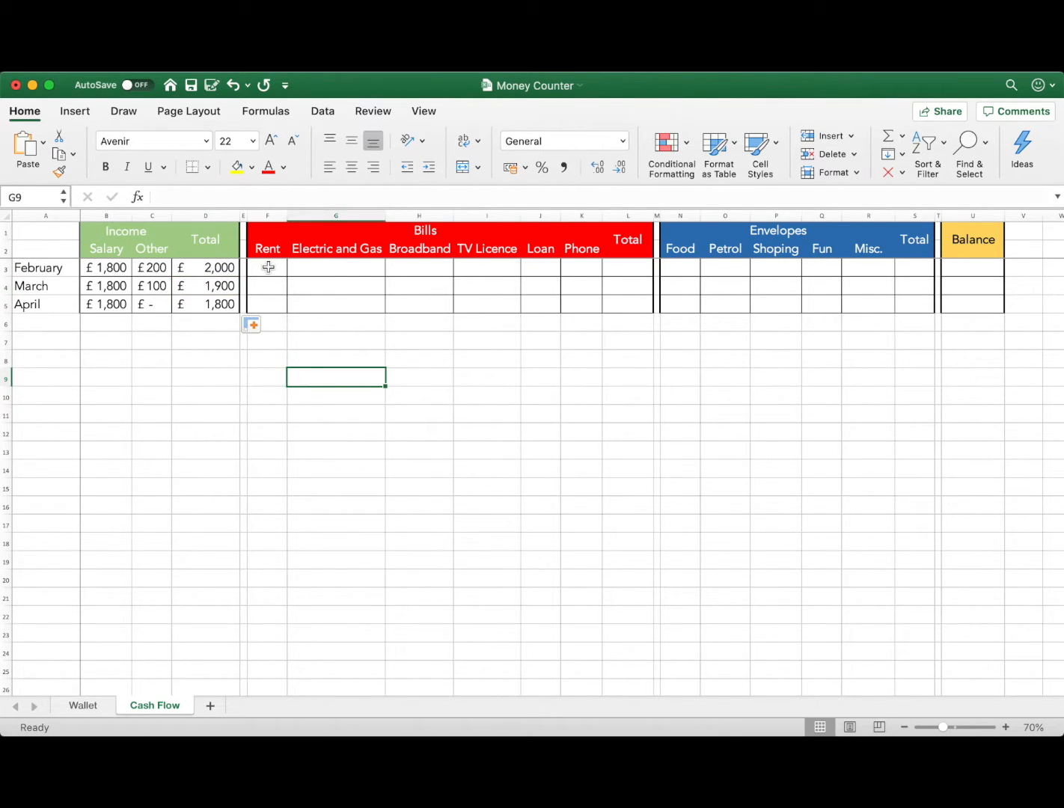
Step: Enter a rent of 700 for February through April and an Electric and Gas bill of 300 for February
click(268, 268)
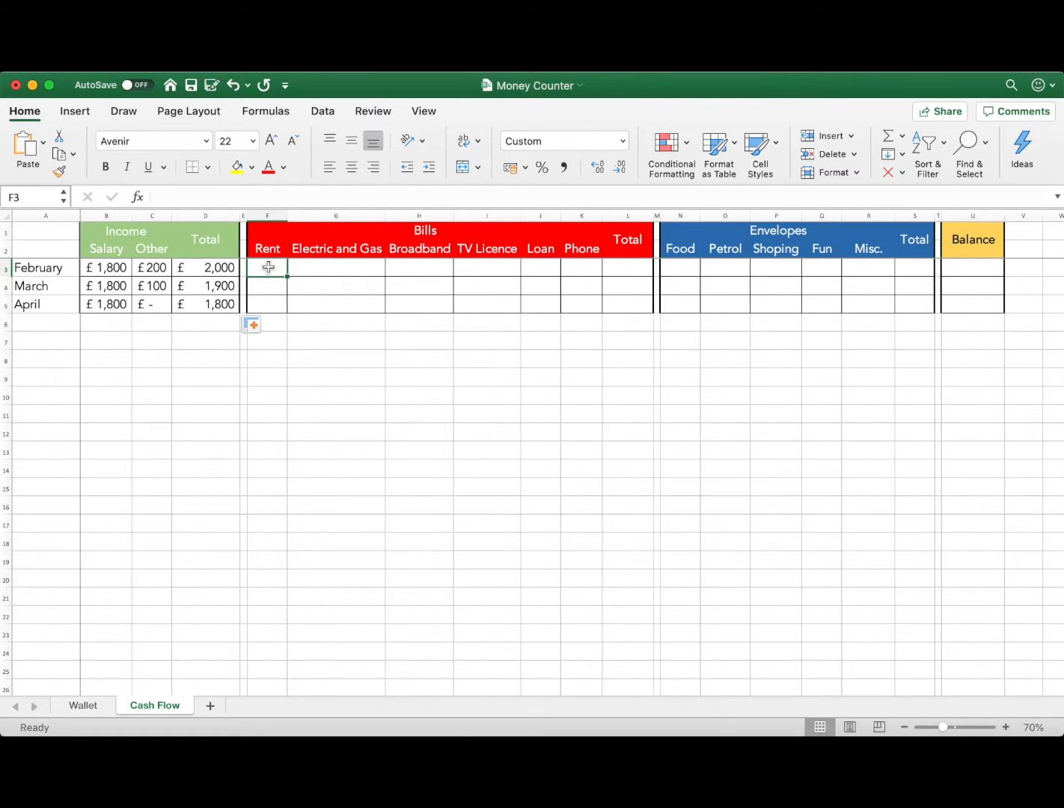
text(700)
key(Return)
click(268, 267)
drag(287, 277, 287, 305)
click(348, 268)
text(300)
key(Return)
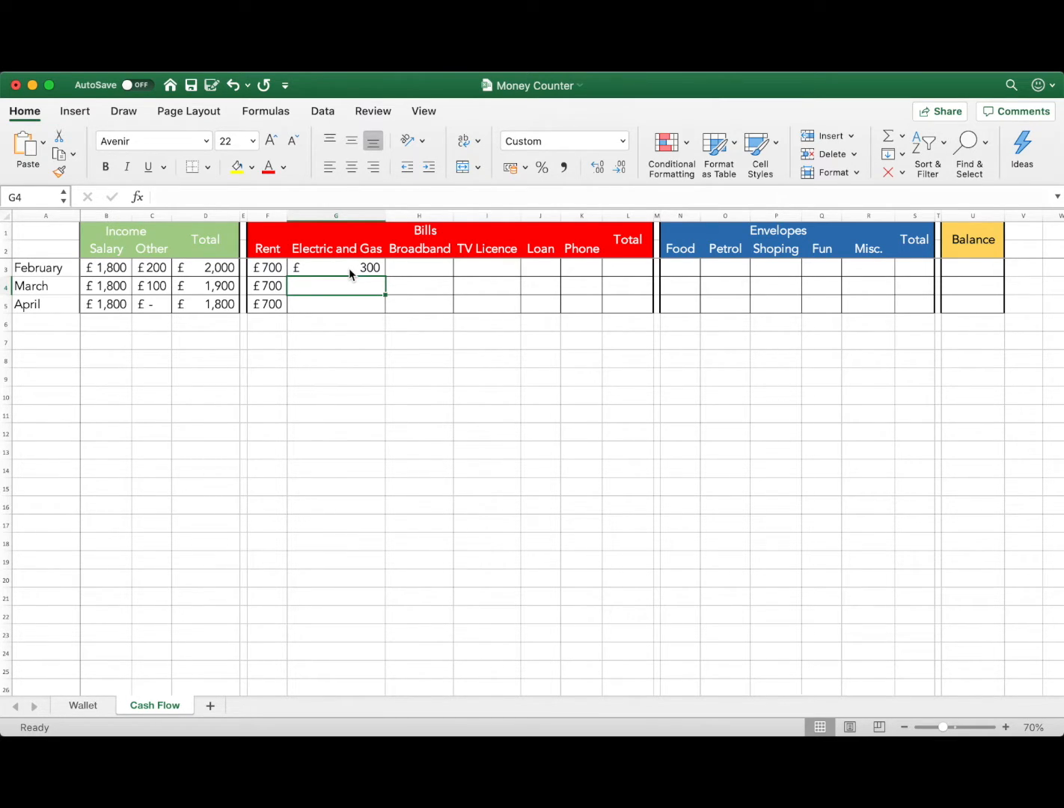
Step: Enter a Broadband bill of 20 for February through April and a TV Licence cost of 100 for February
double_click(441, 268)
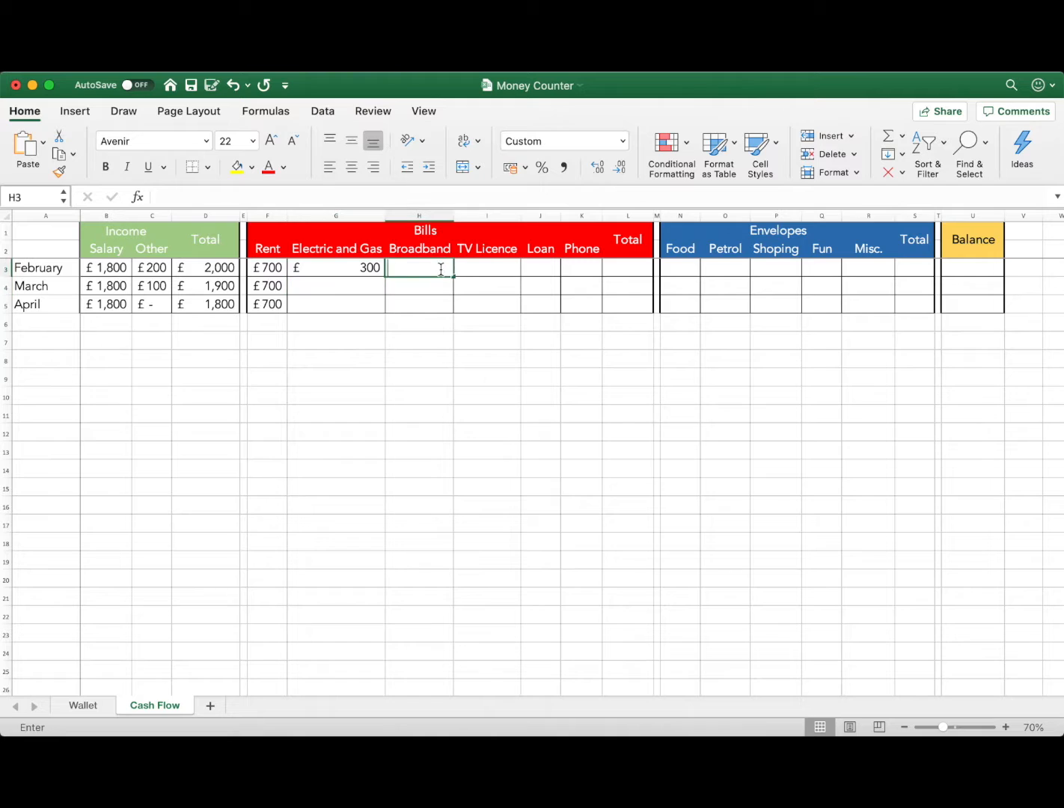
text(20)
key(Return)
click(440, 268)
drag(453, 277, 453, 305)
click(510, 274)
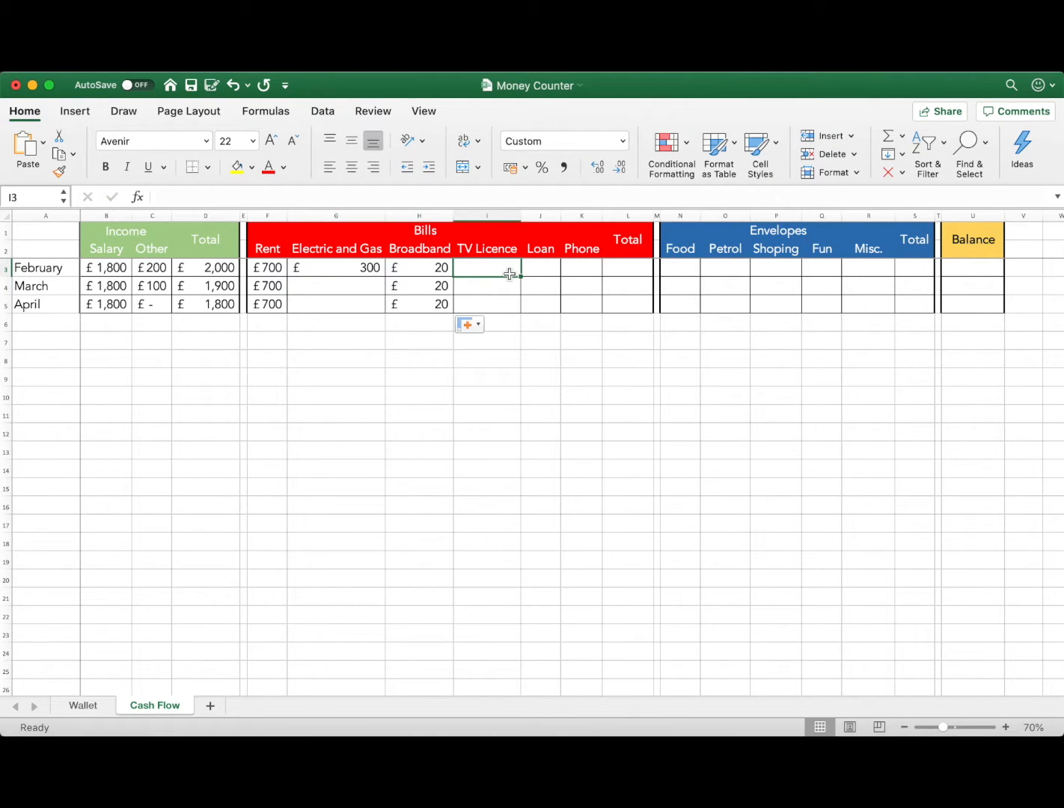
text(100)
key(Return)
Step: Enter a Loan payment of 200 and a Phone bill of 20 for each month from February through April
click(544, 268)
text(200)
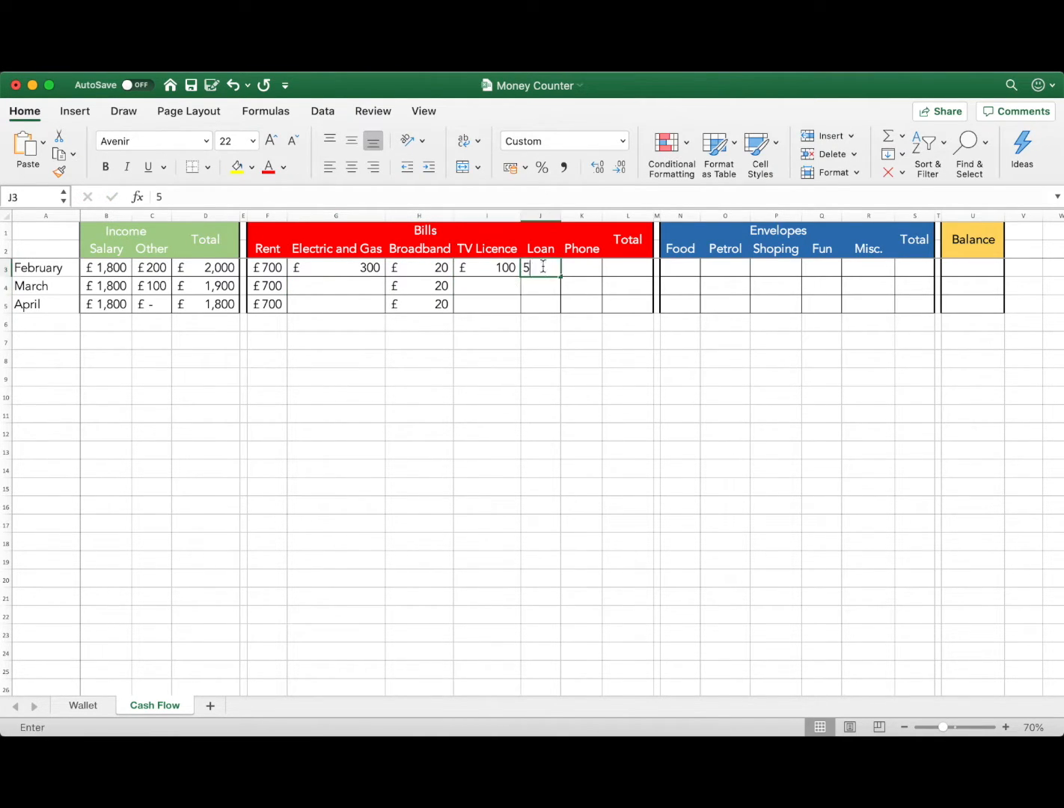
drag(559, 276, 597, 309)
click(580, 270)
text(20)
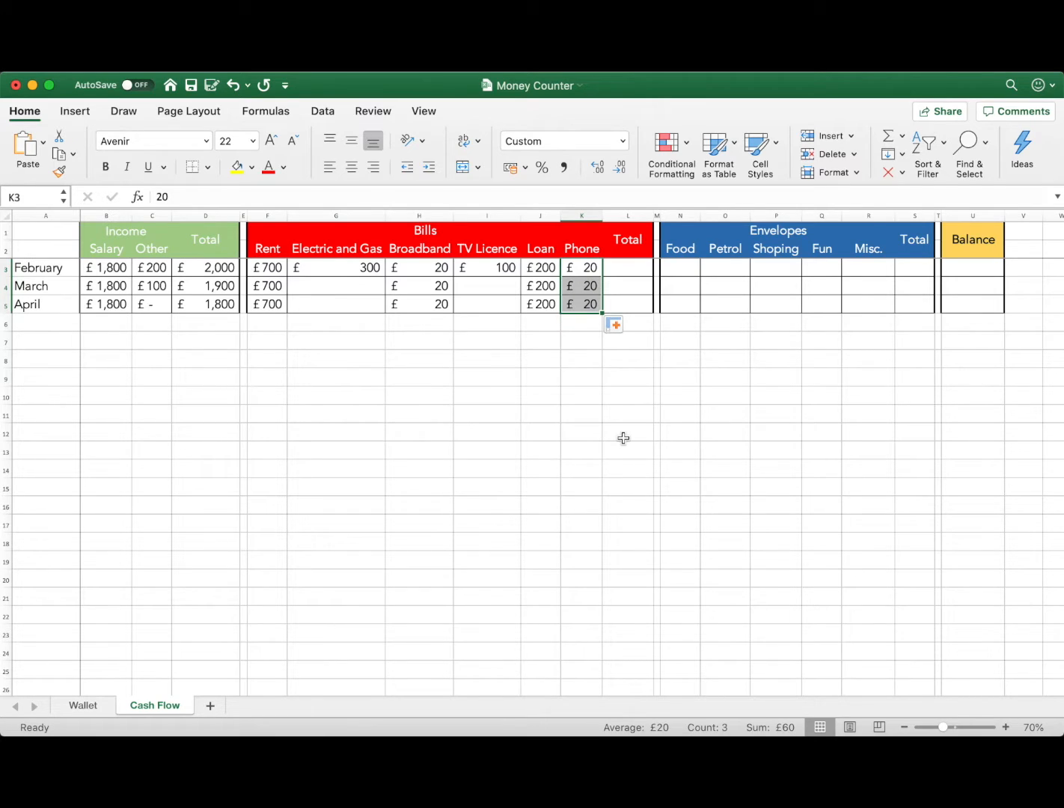
click(614, 484)
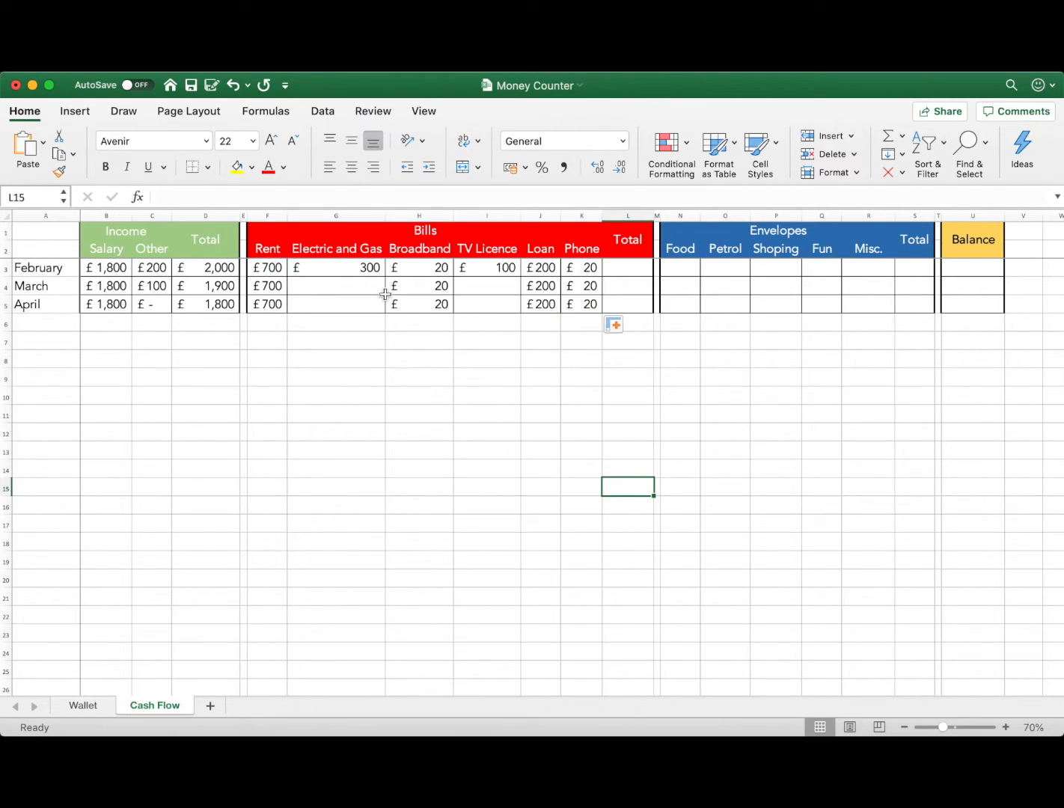
Step: Total February's bills in L3 with =SUM(F3:K3) and fill the formula down through April
click(345, 271)
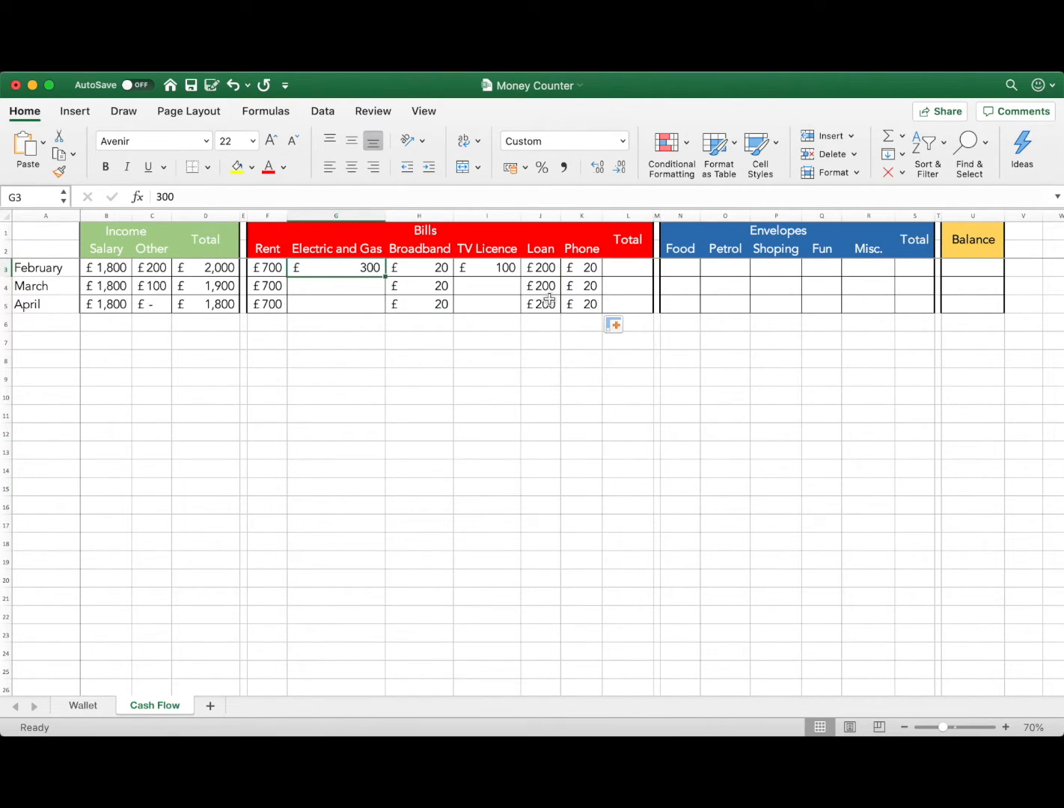
click(489, 263)
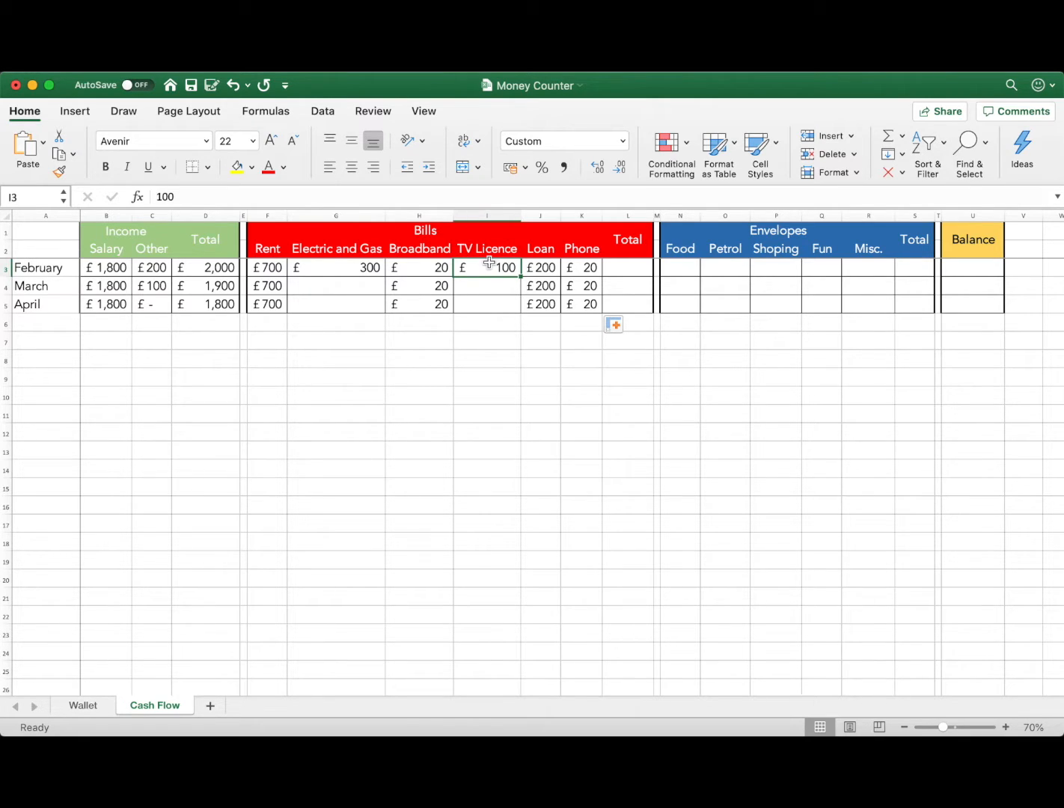
click(632, 270)
text(=)
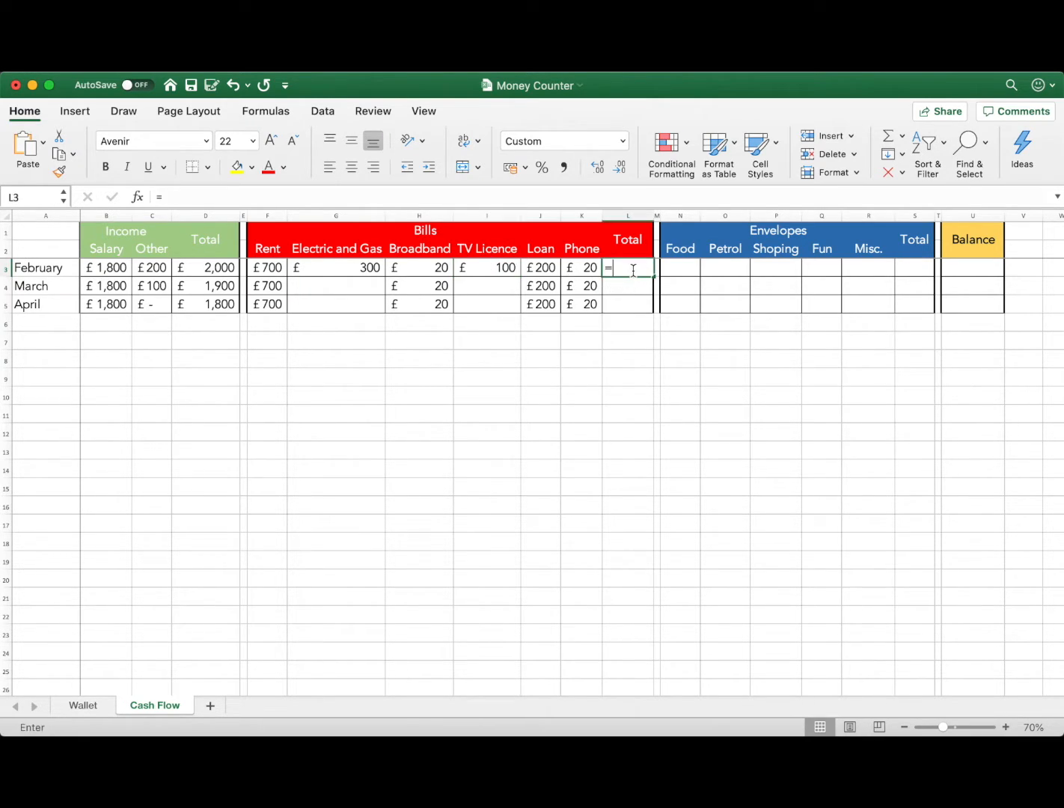
text(SUM()
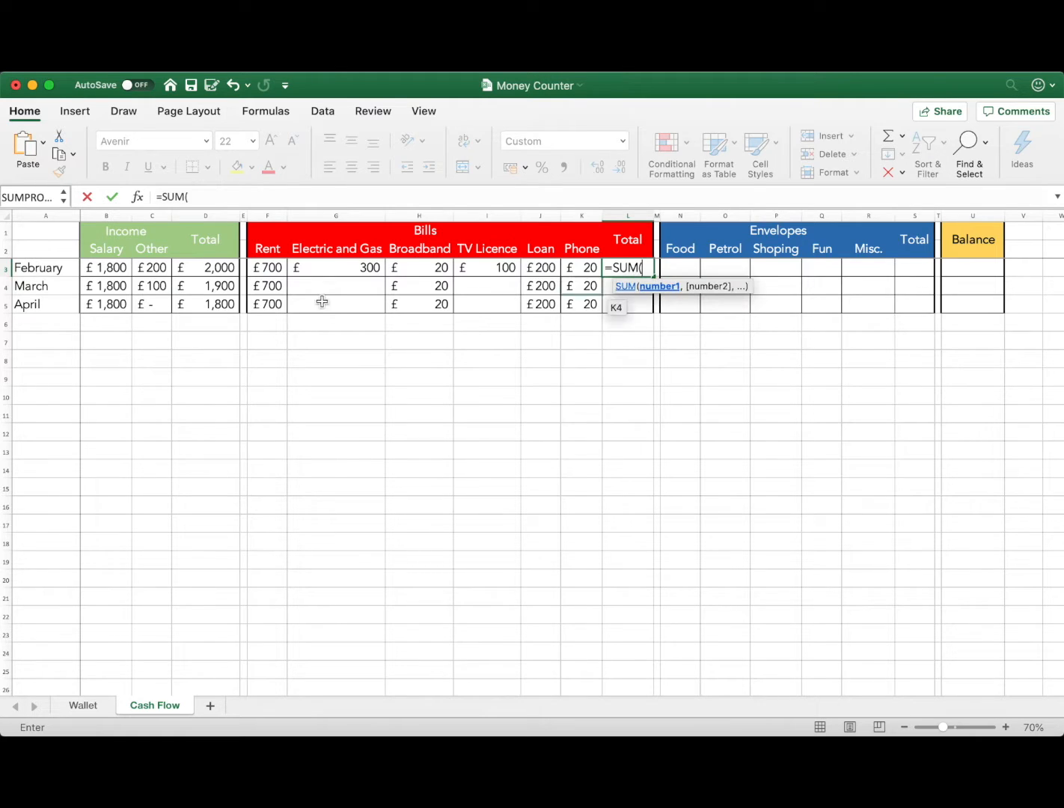
click(267, 268)
drag(564, 286, 585, 269)
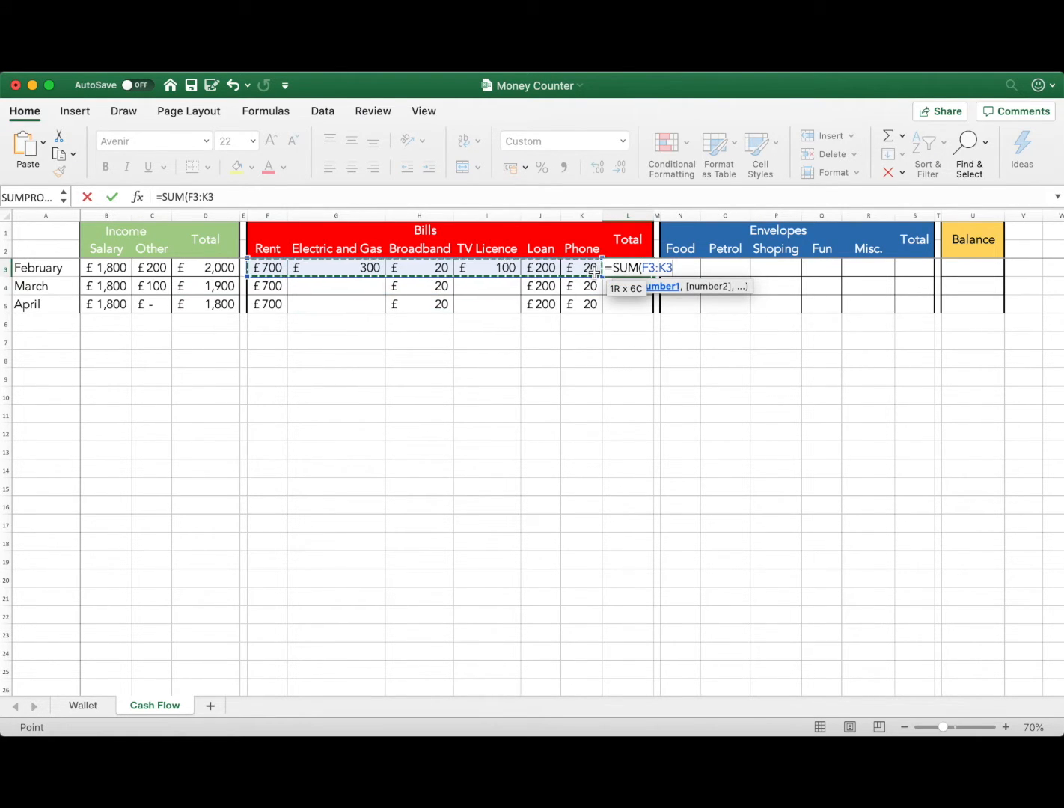
key(Return)
click(614, 271)
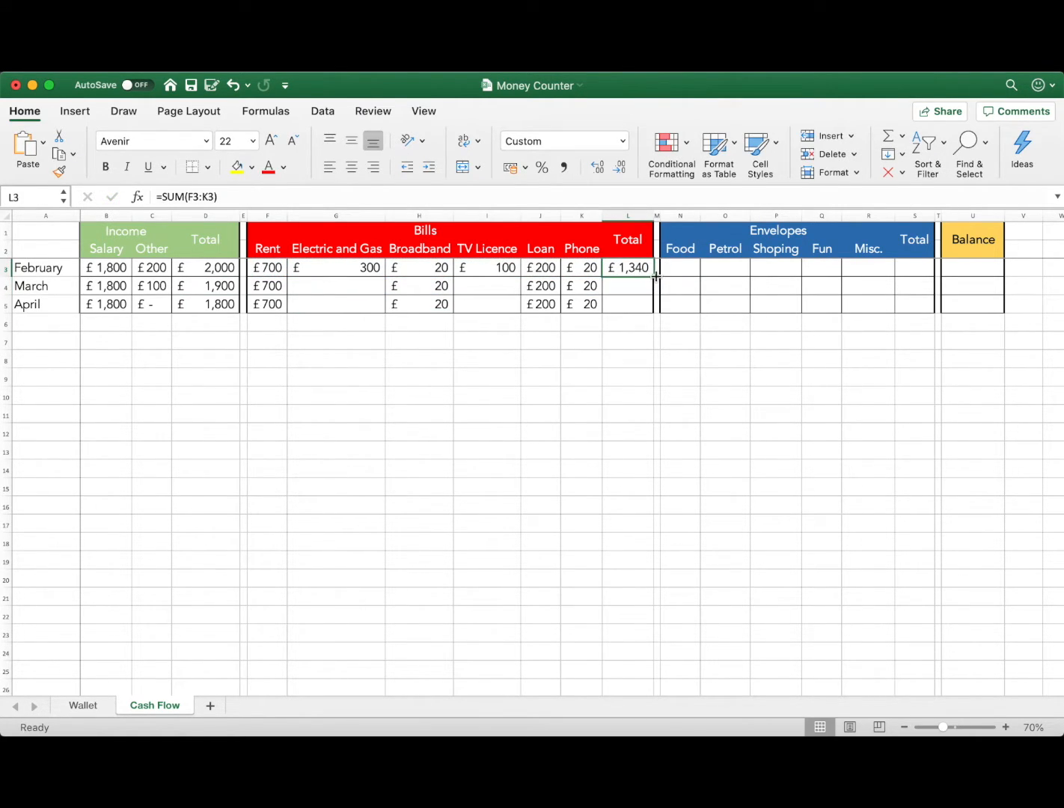
drag(653, 276, 654, 308)
click(619, 397)
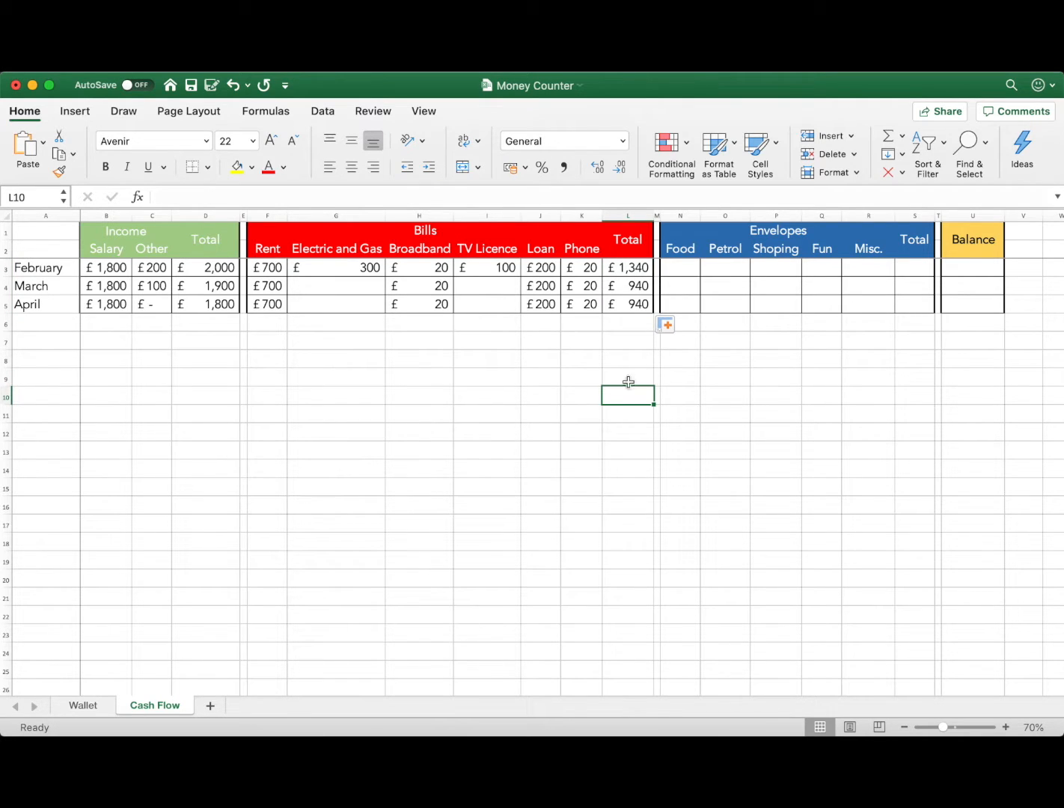
click(714, 288)
click(682, 267)
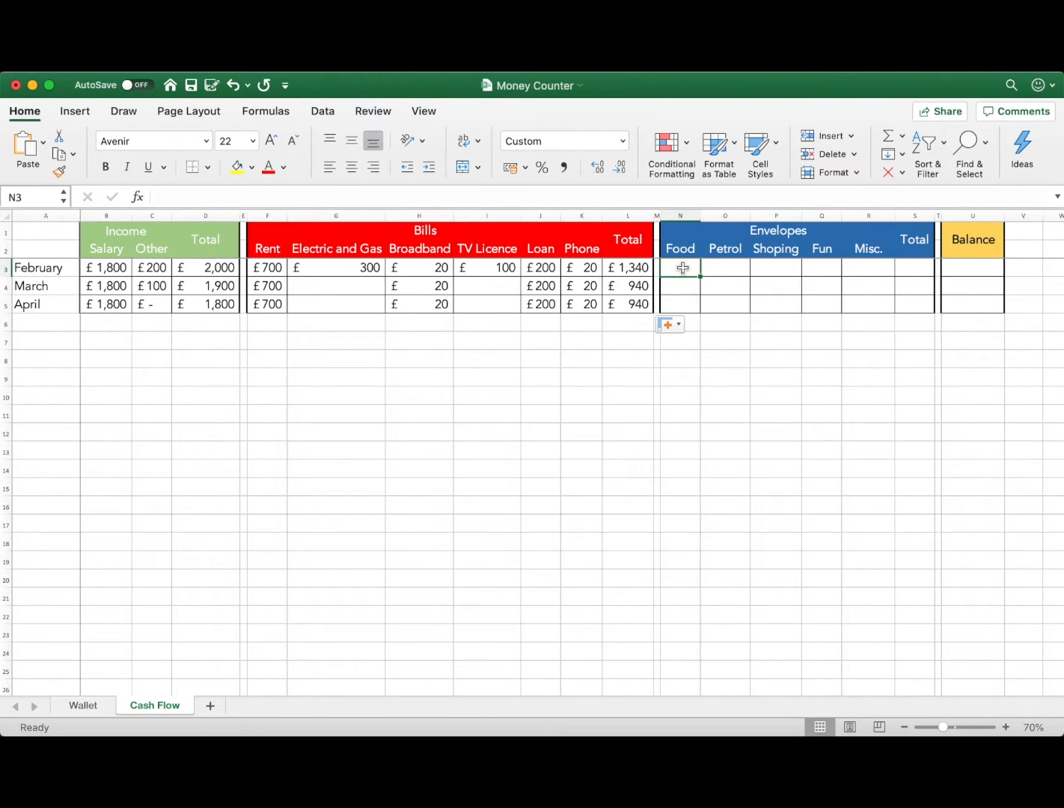
click(865, 214)
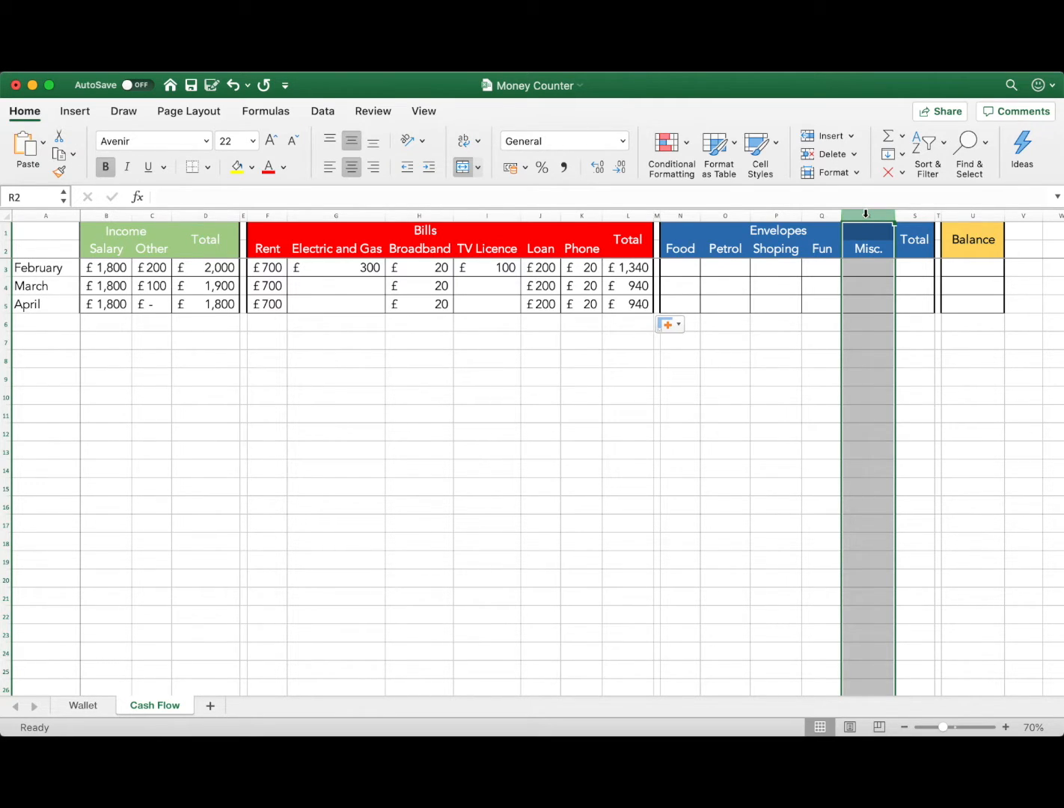
click(831, 437)
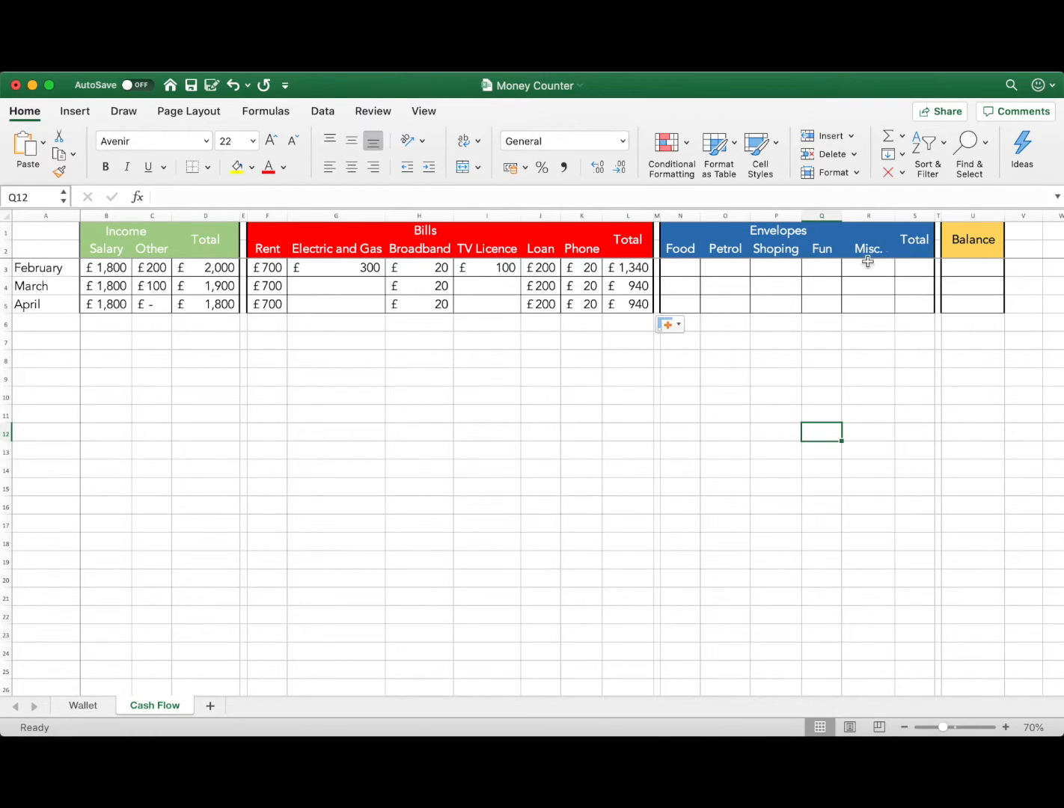
Step: Enter a Food envelope amount of 300 for February and fill it down through April
click(678, 268)
text(300)
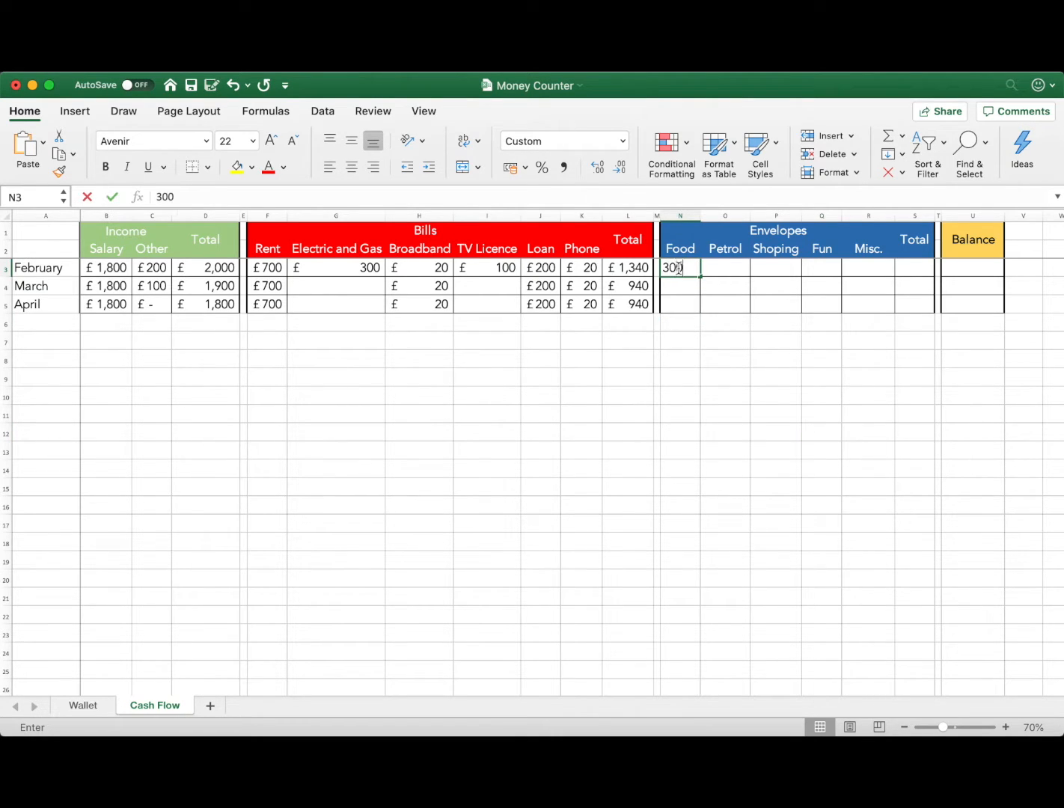
key(Return)
key(Up)
drag(701, 276, 701, 303)
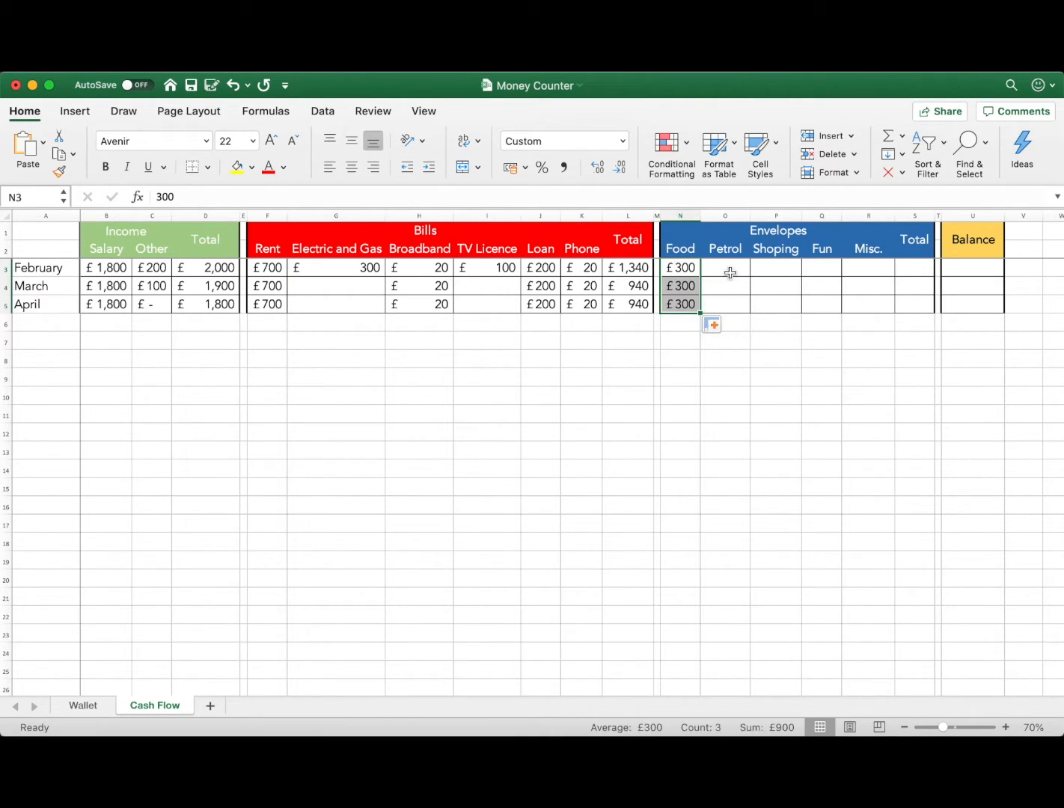
Step: Enter envelope amounts of 50 for Petrol, 100 for Shoping, 40 for Fun and 80 for Misc. for February through April
click(728, 269)
text(50)
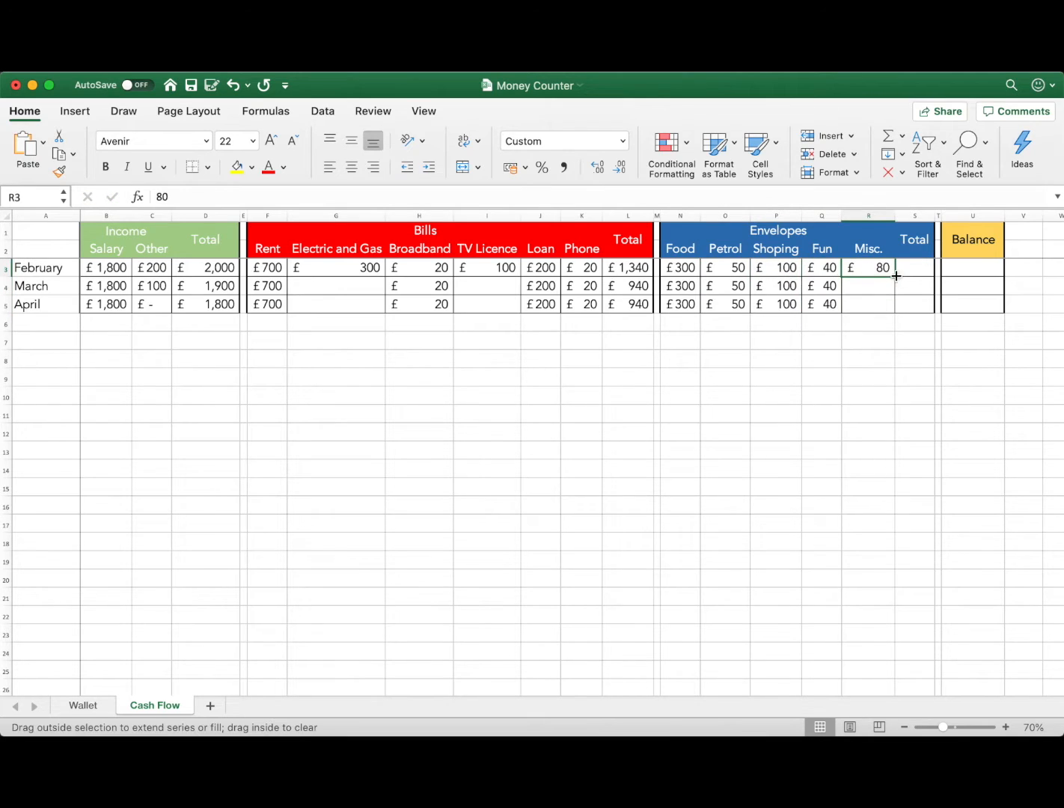
drag(893, 278, 895, 309)
click(906, 420)
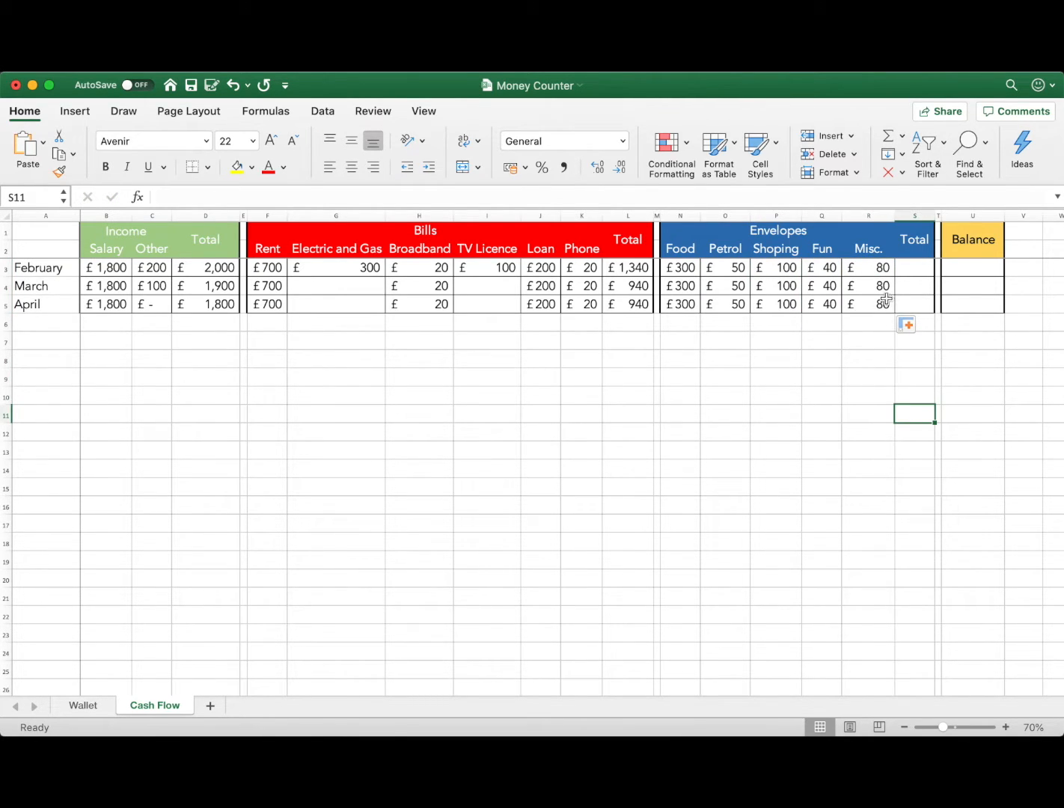
Step: Total February's Food through Misc. envelopes in S3 with a SUM formula and fill it down through April
click(913, 263)
click(119, 274)
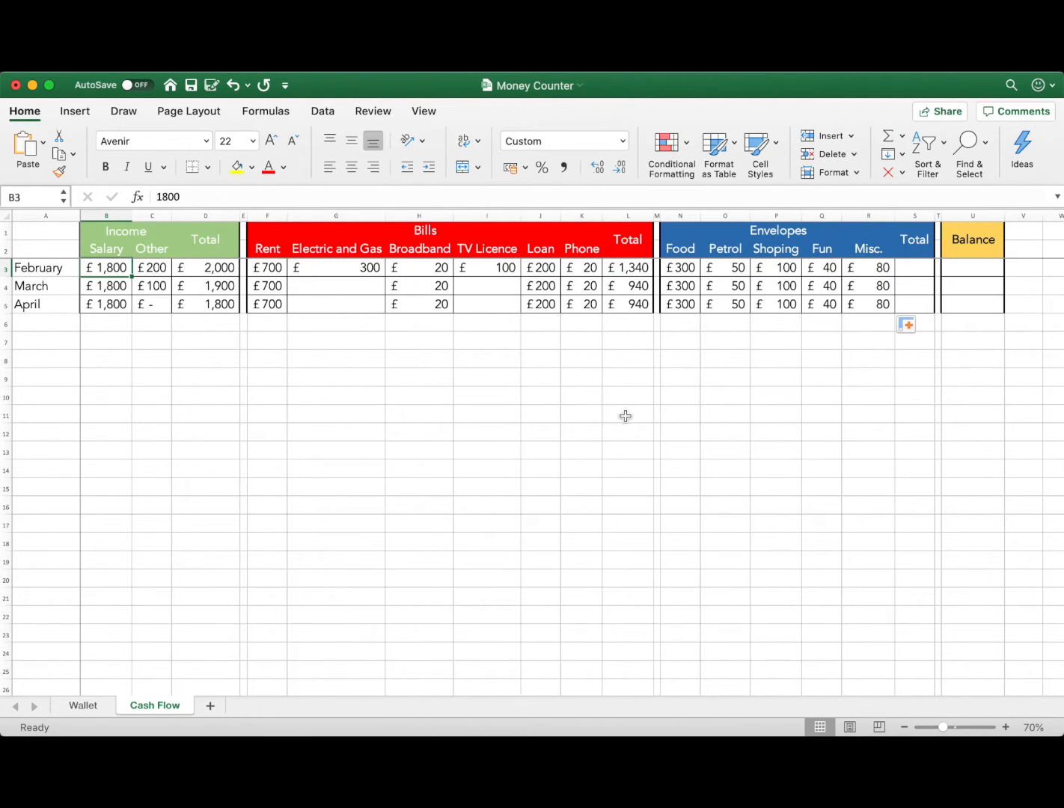
click(903, 269)
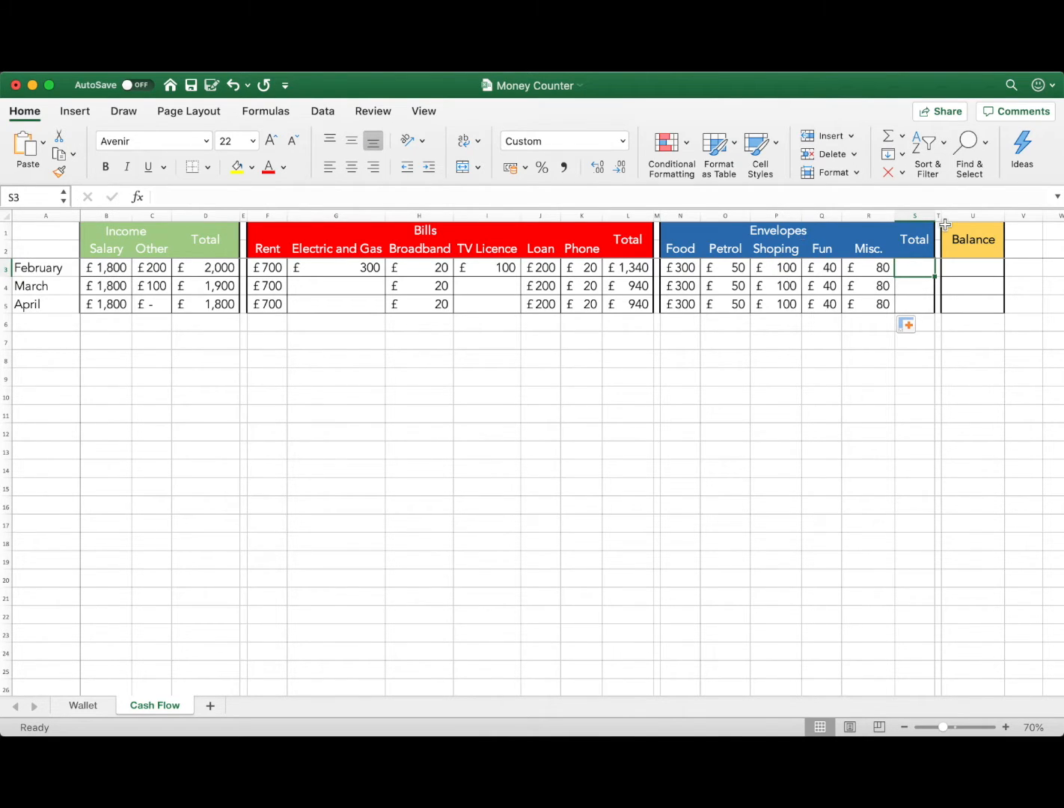
text(=)
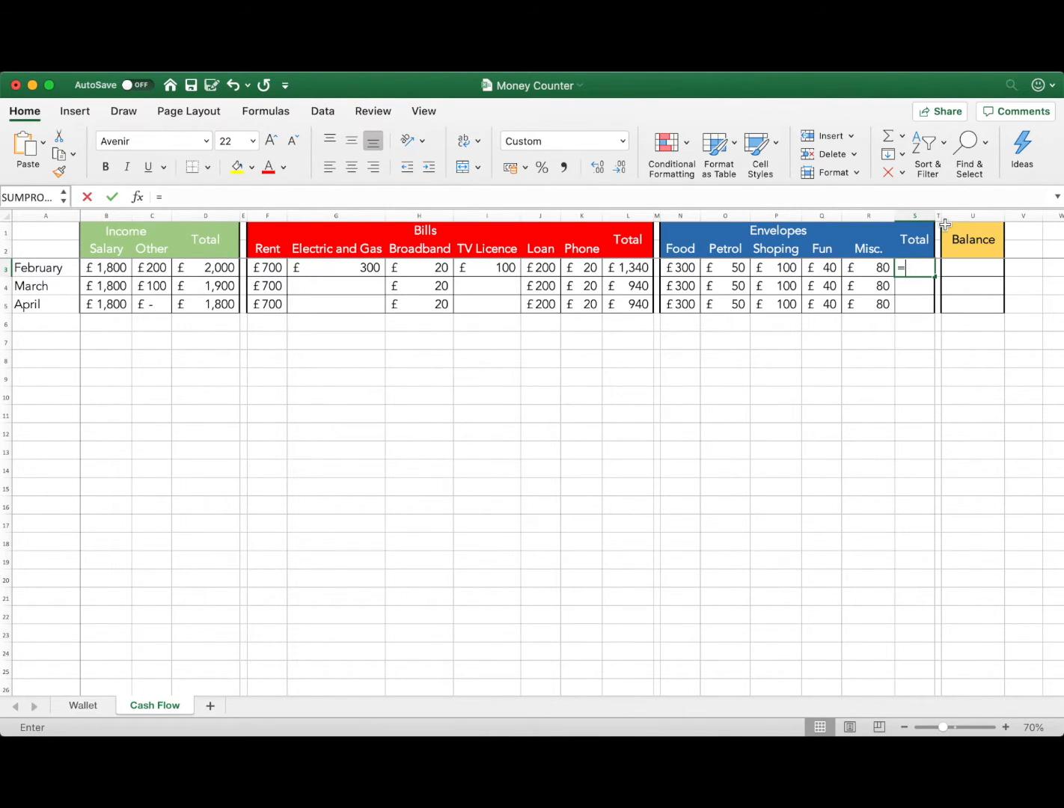
text(SUM()
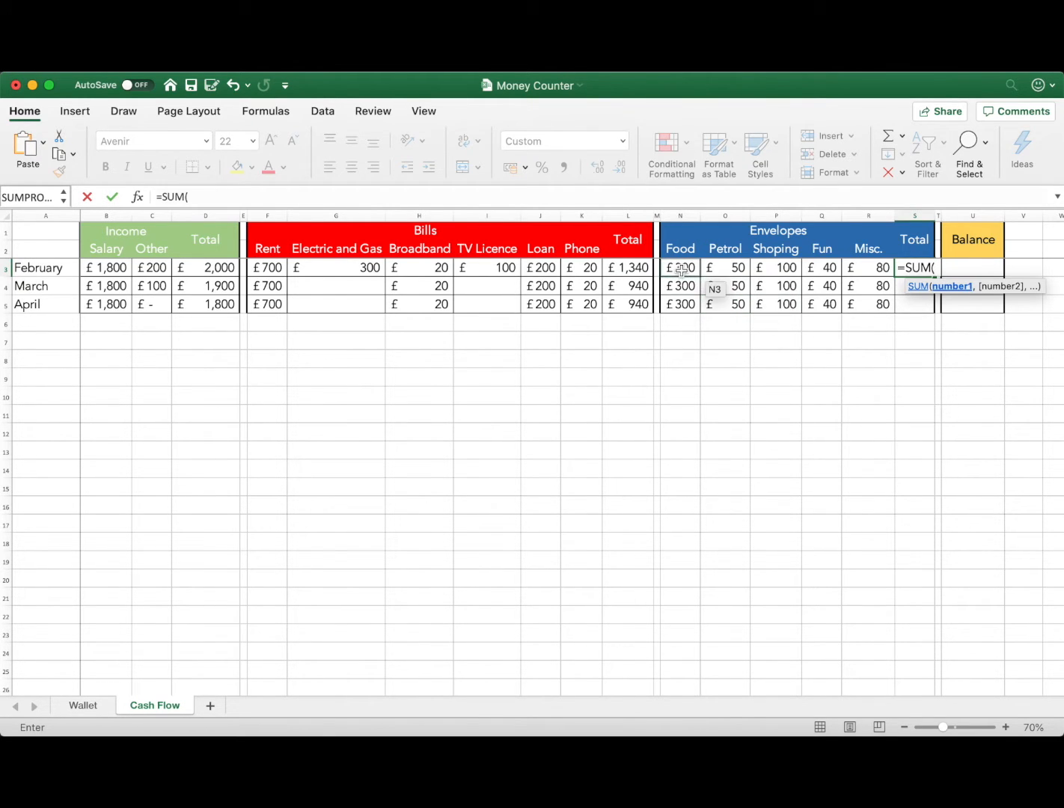
drag(680, 270, 964, 298)
key(Return)
click(920, 268)
Step: Calculate February's Balance in U3 with =D3-L3-S3 and fill the formula down through April
click(976, 267)
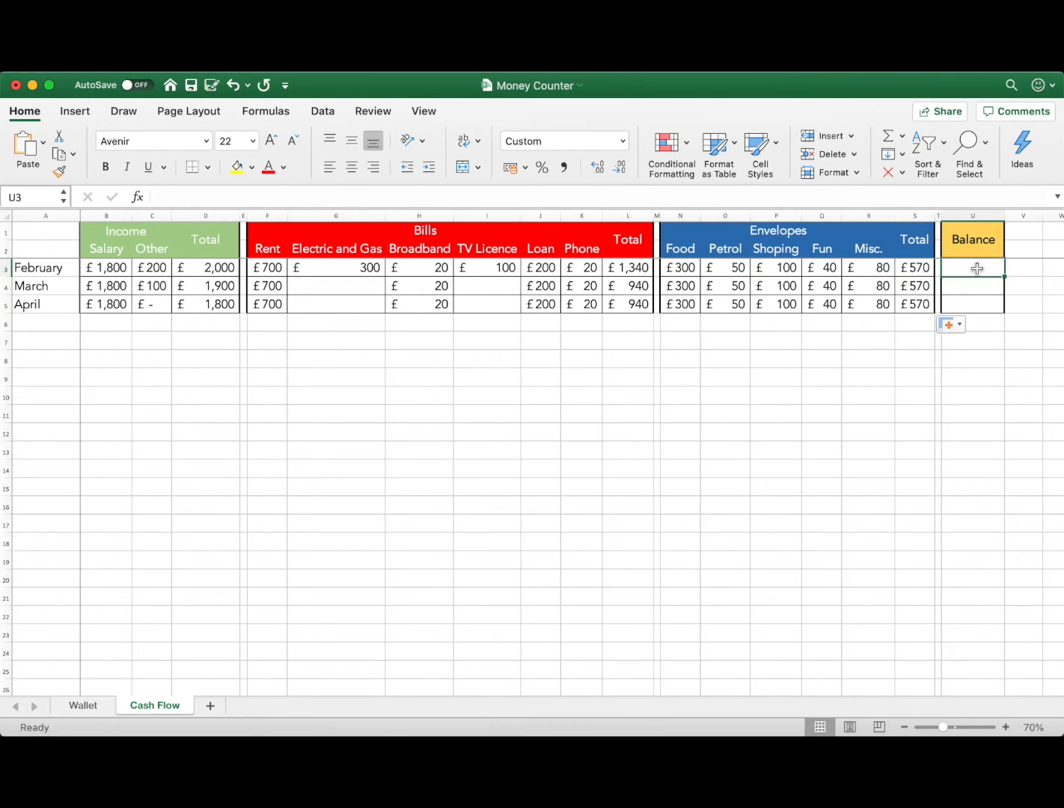
text(=)
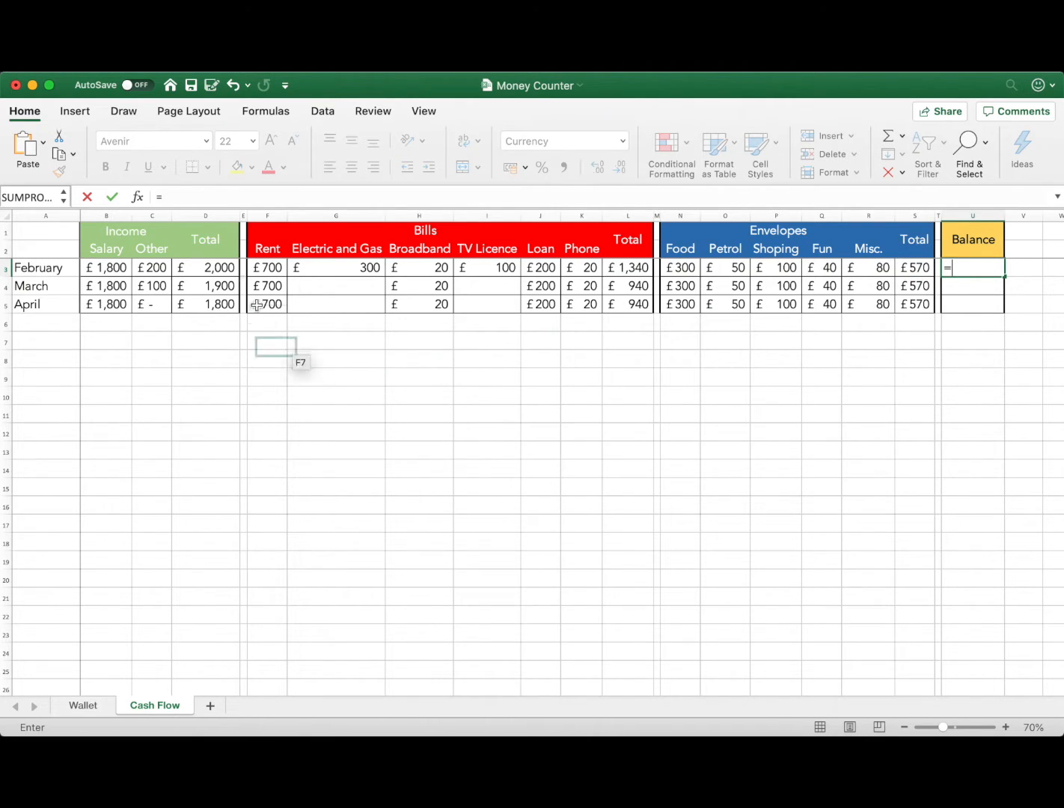
click(209, 266)
text(-)
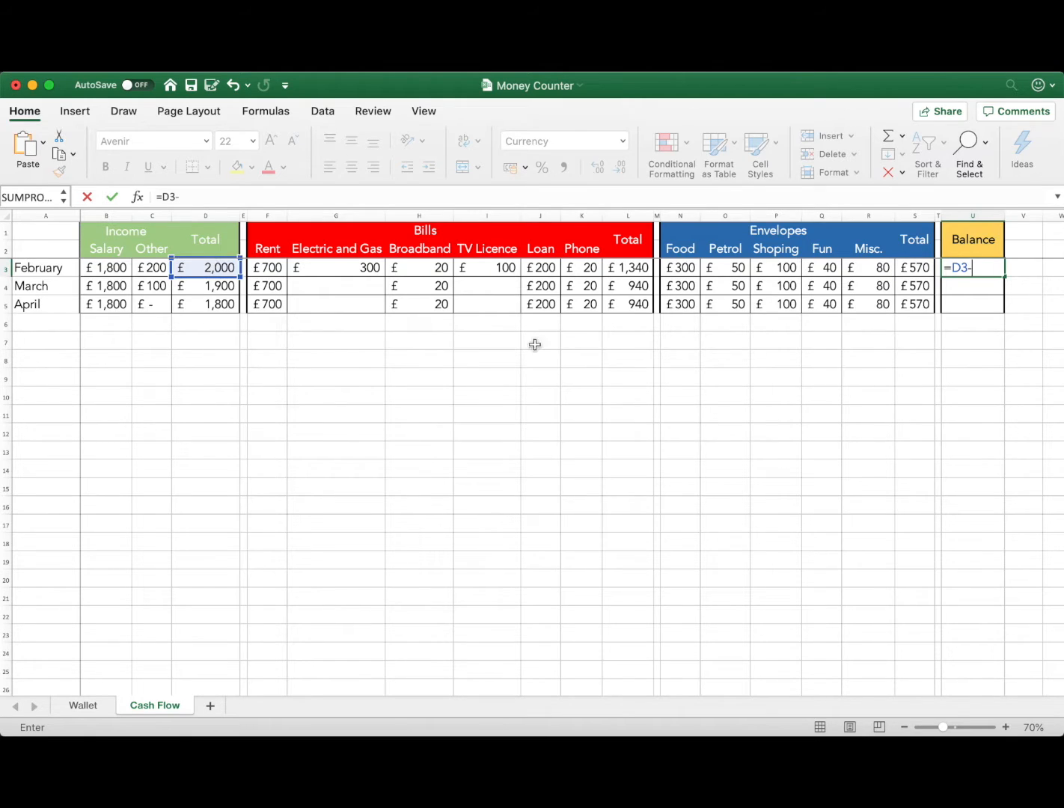
click(631, 270)
text(-)
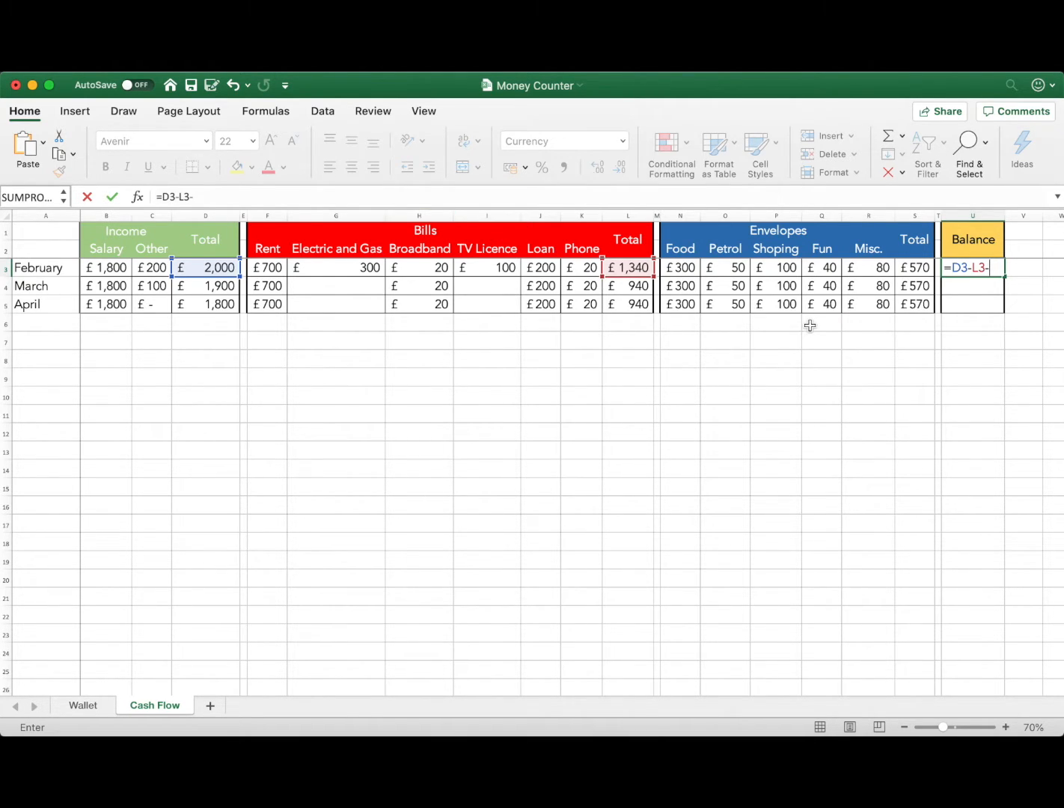
click(918, 269)
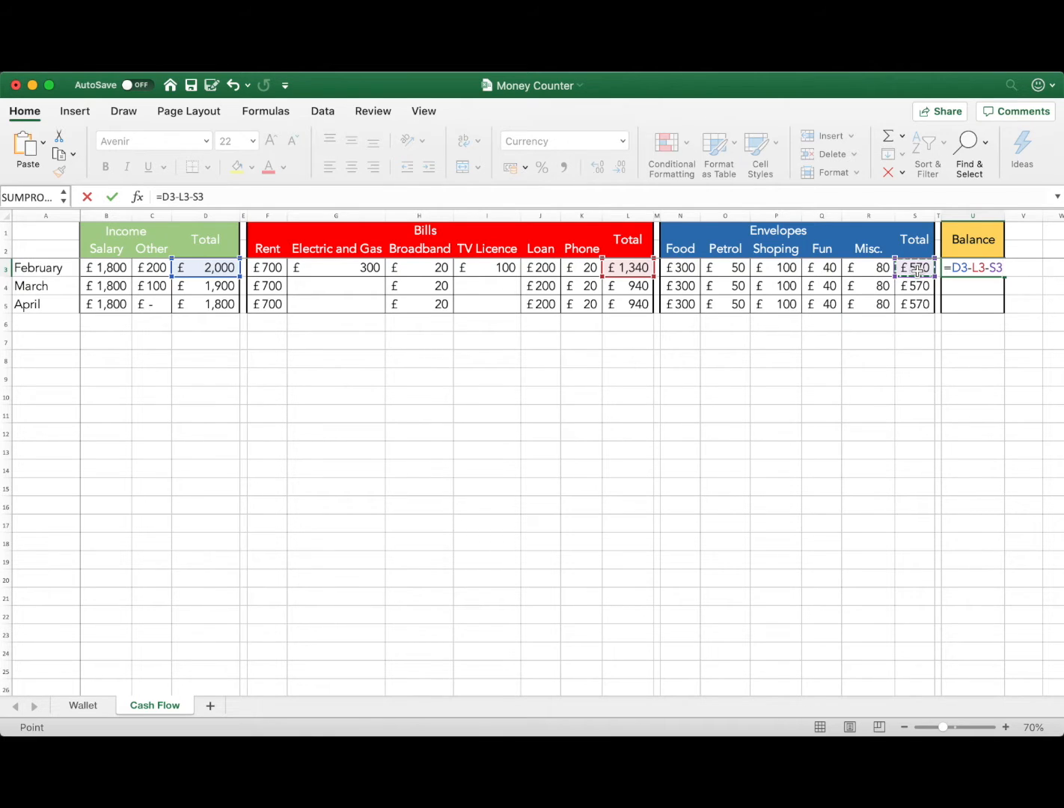
key(Return)
click(991, 267)
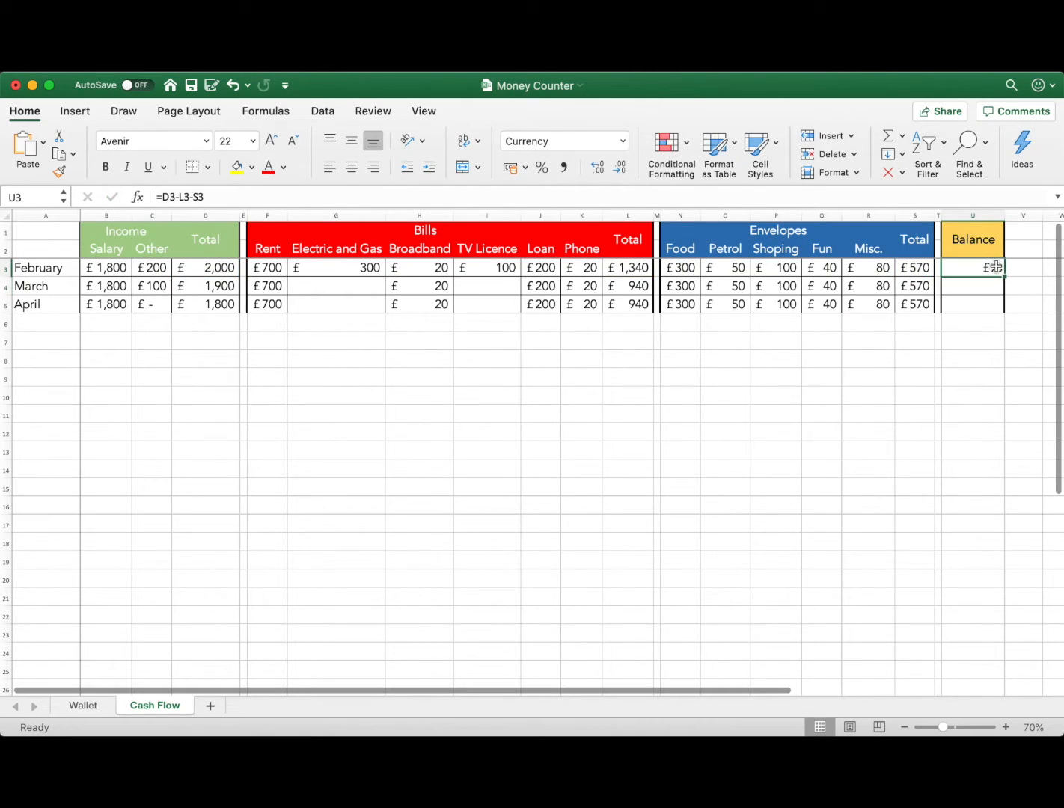
drag(1004, 276, 1004, 312)
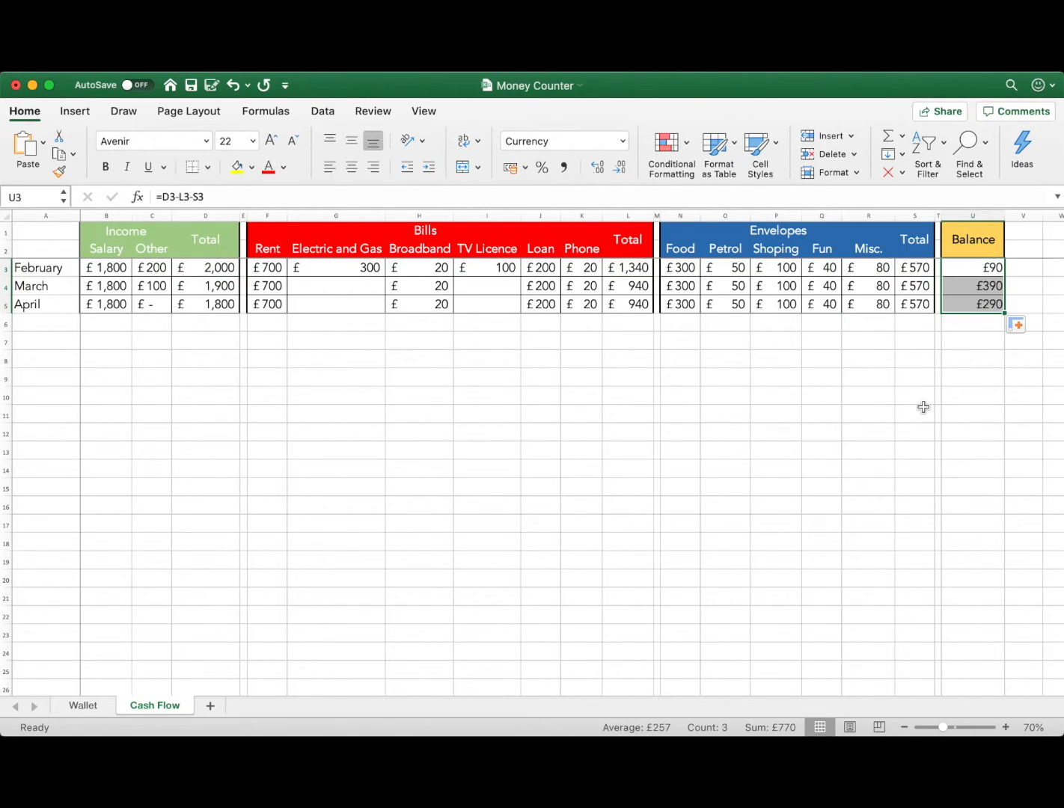
click(923, 407)
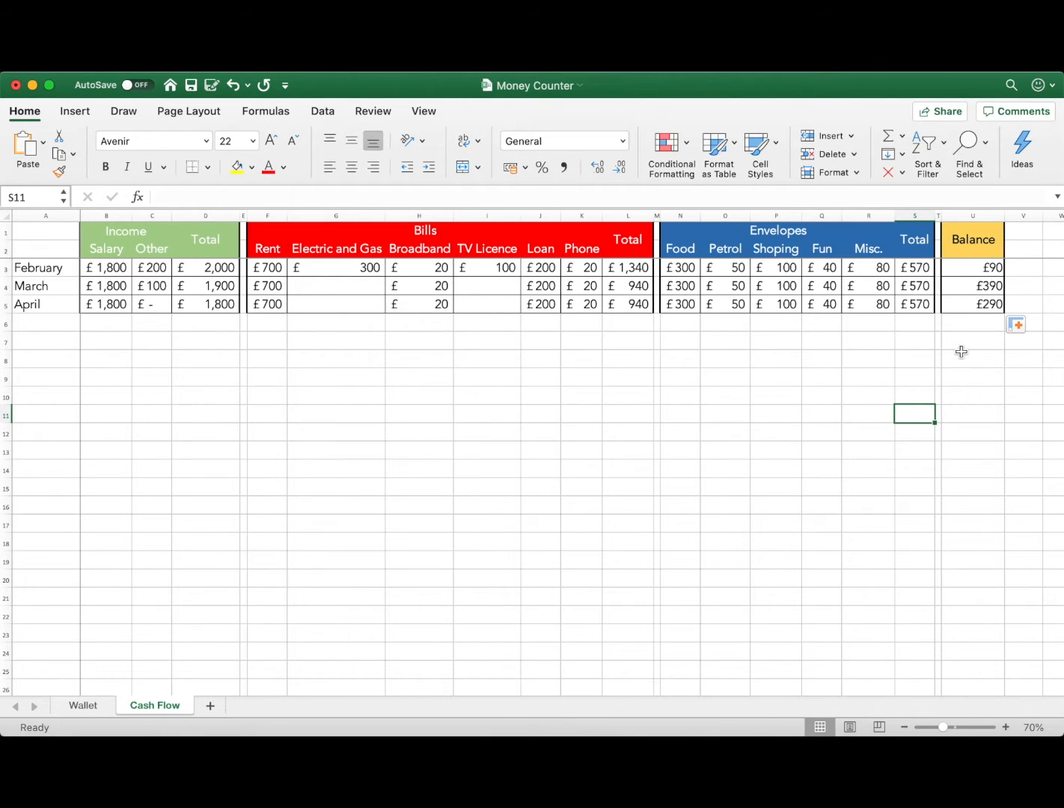
Step: Change February's TV Licence cost to 180
click(488, 269)
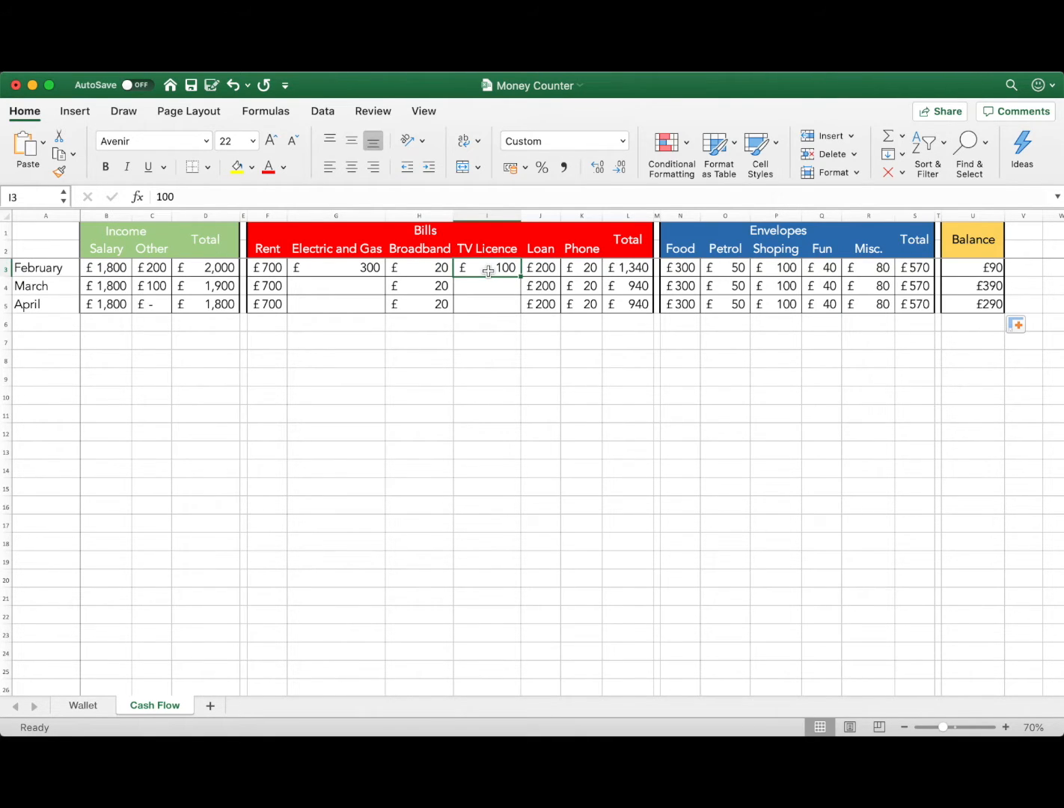
text(180)
key(Return)
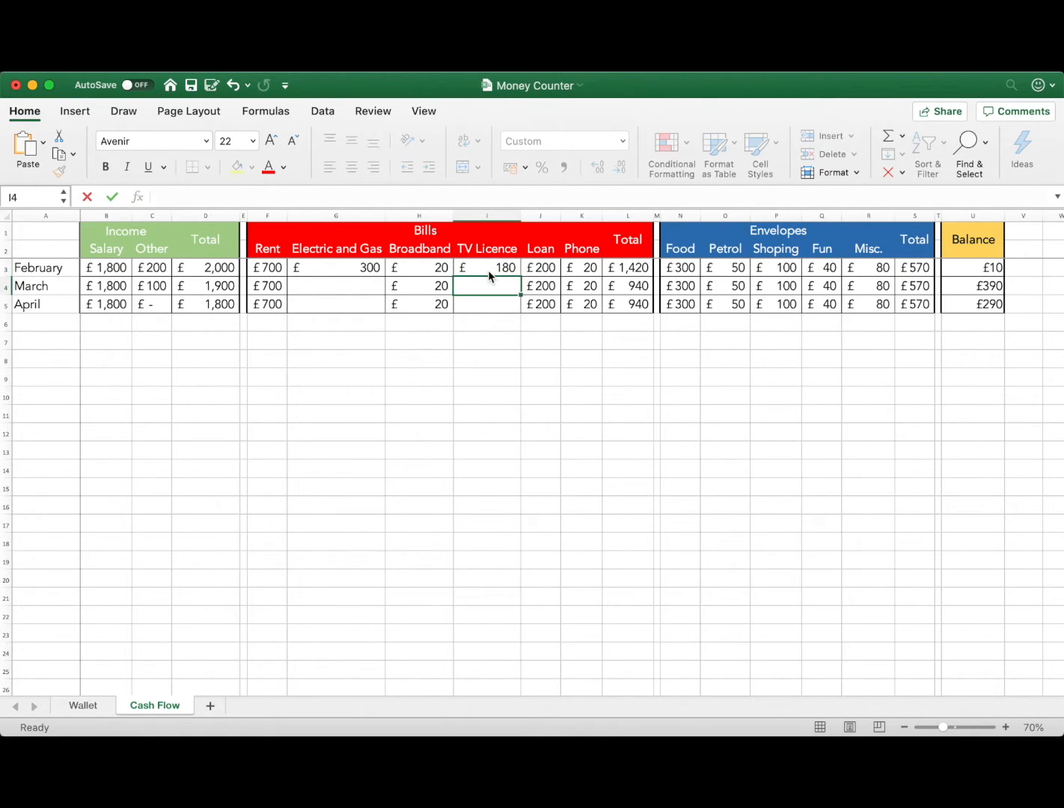
Step: Raise February's Shoping envelope amount to 200
key(Up)
key(Right)
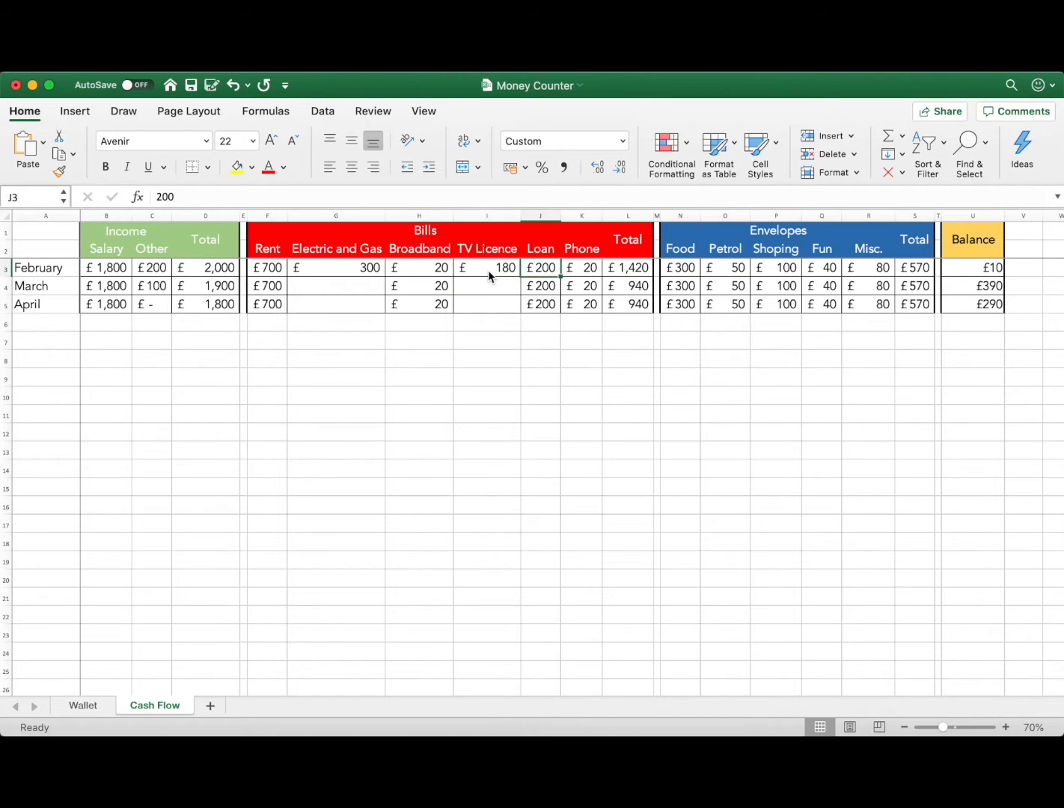
key(Right)
key(Right)
key(Right)
key(Right)
key(Right)
key(Right)
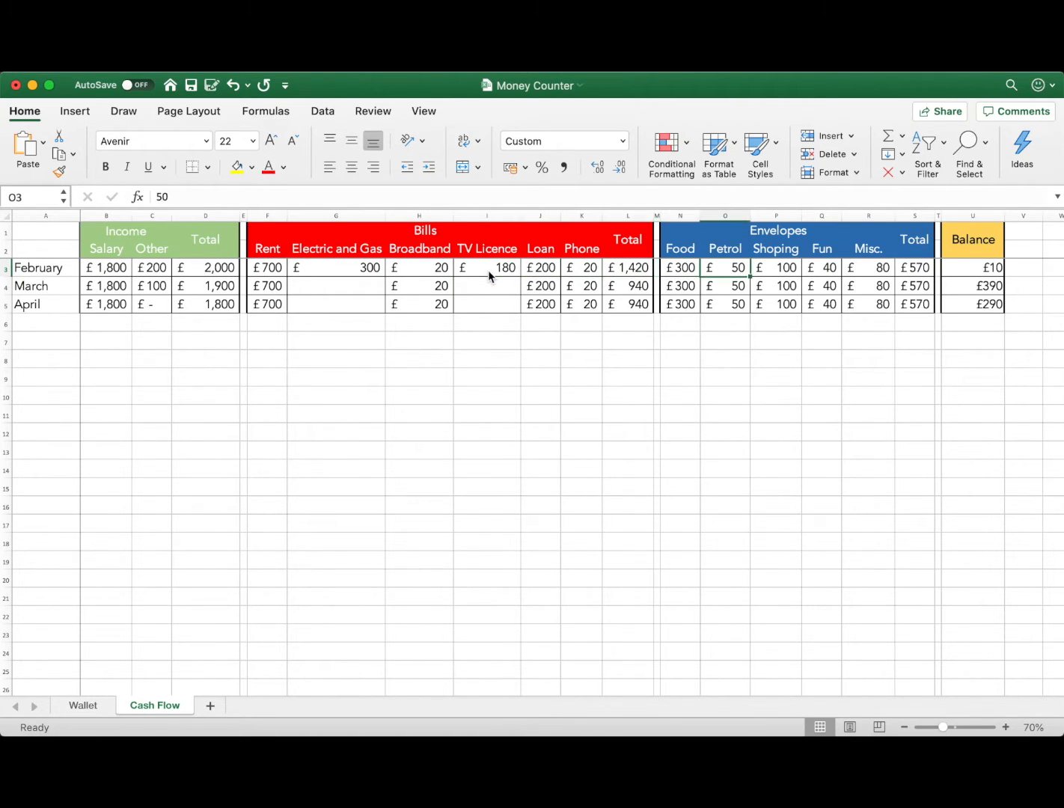
key(Right)
key(Right)
key(Left)
key(Left)
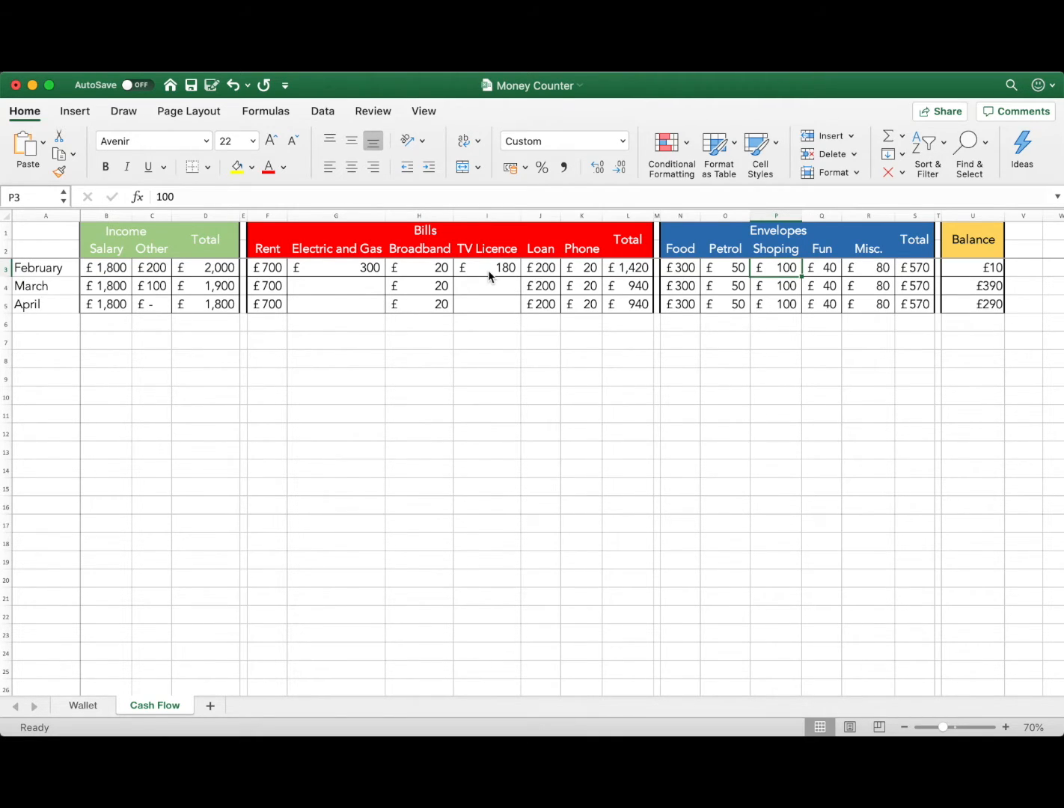
text(200)
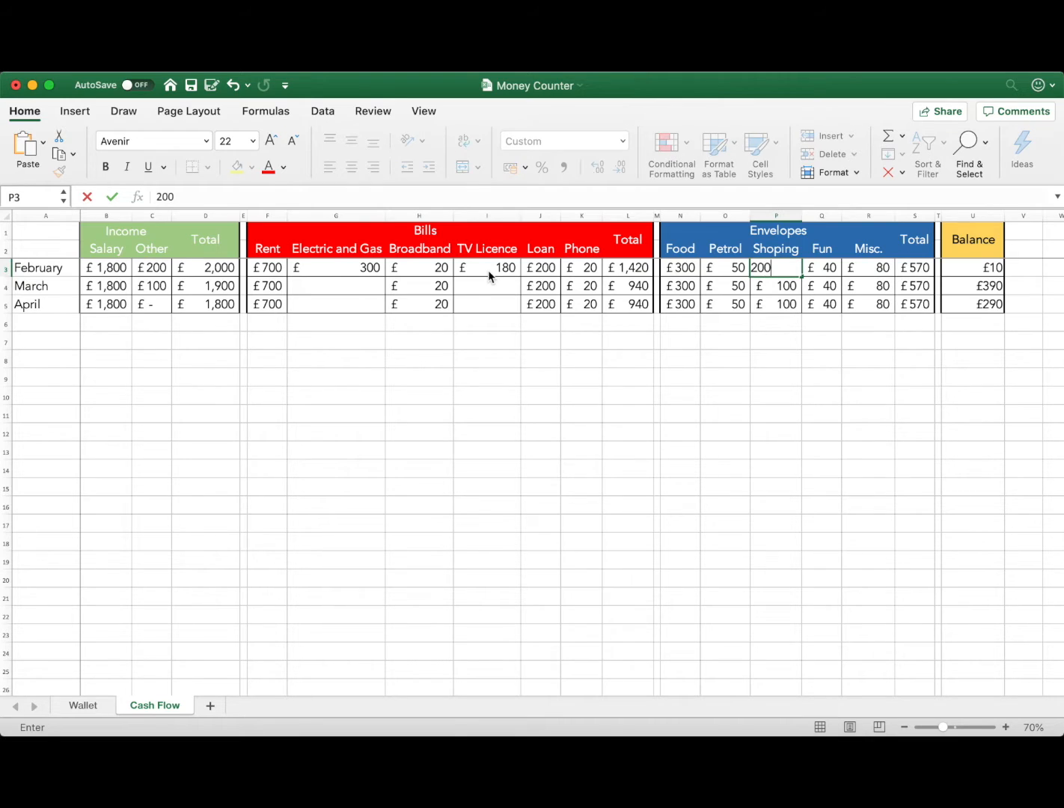
key(Return)
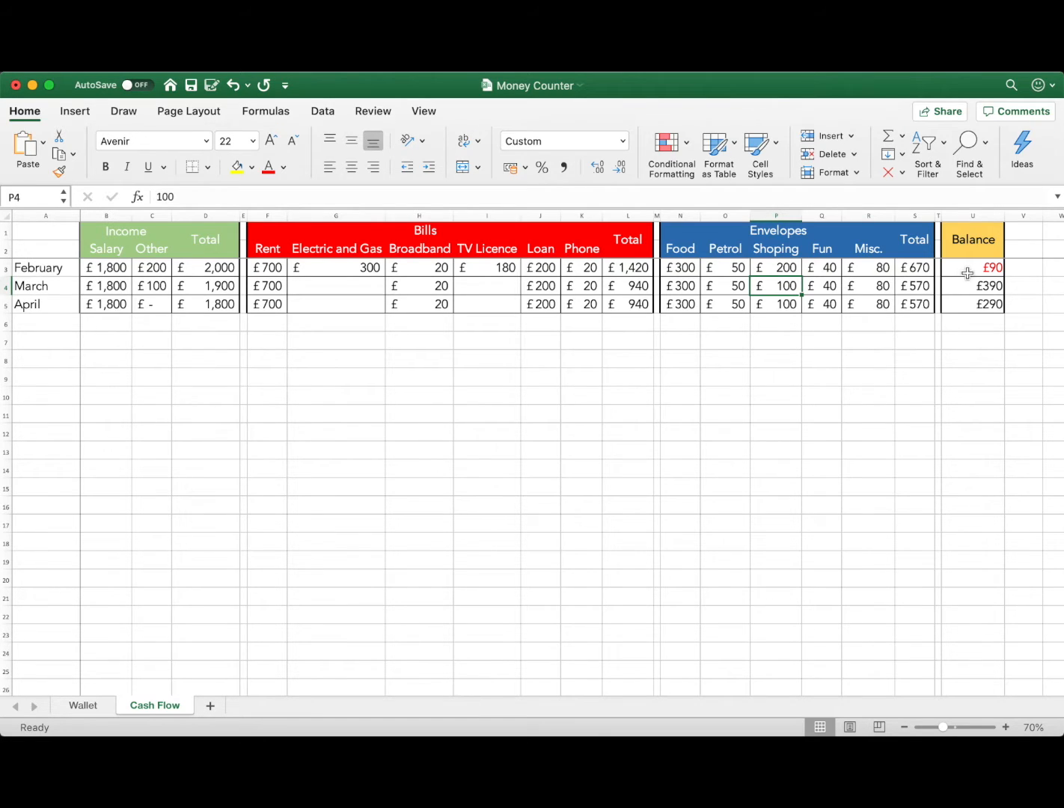
click(983, 290)
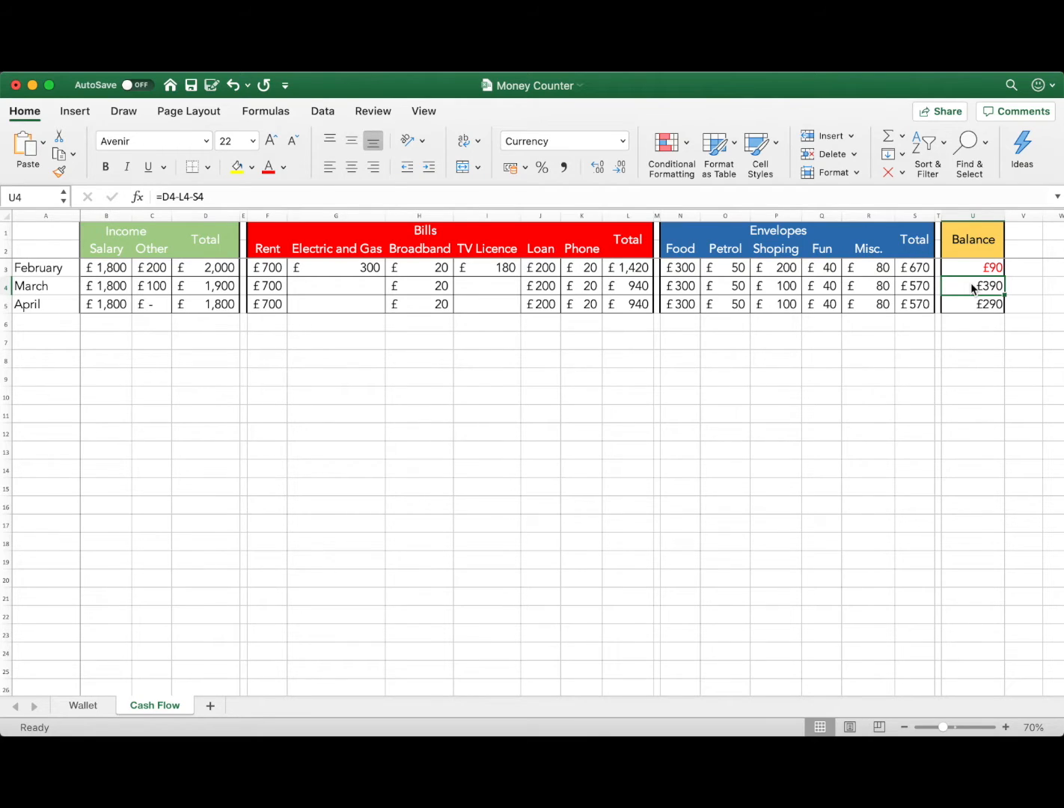
click(217, 292)
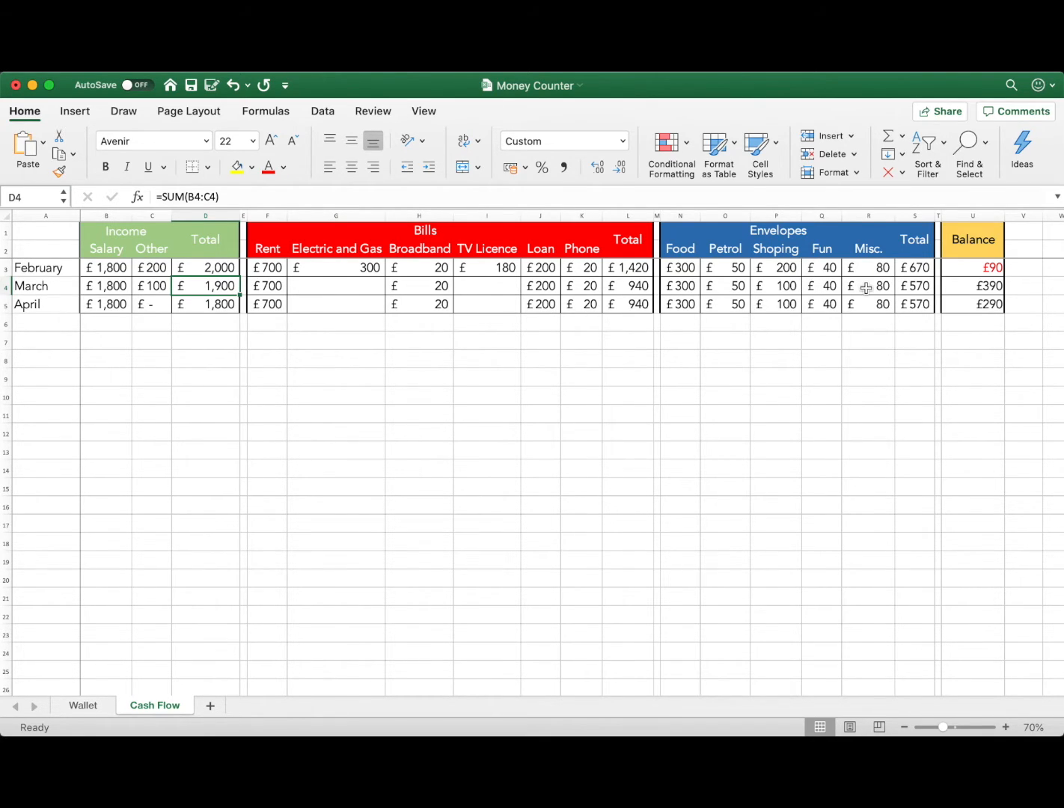
Step: Check the currency number format of the February to April balances, including how negative amounts are displayed
click(985, 288)
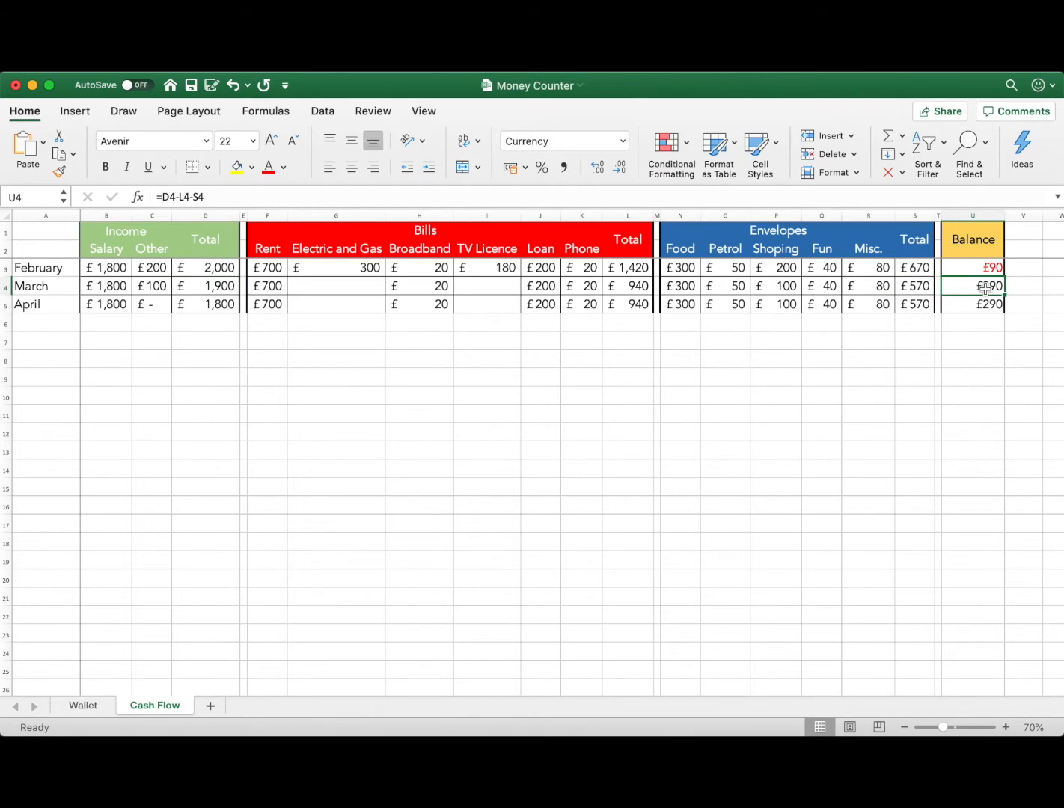
click(976, 303)
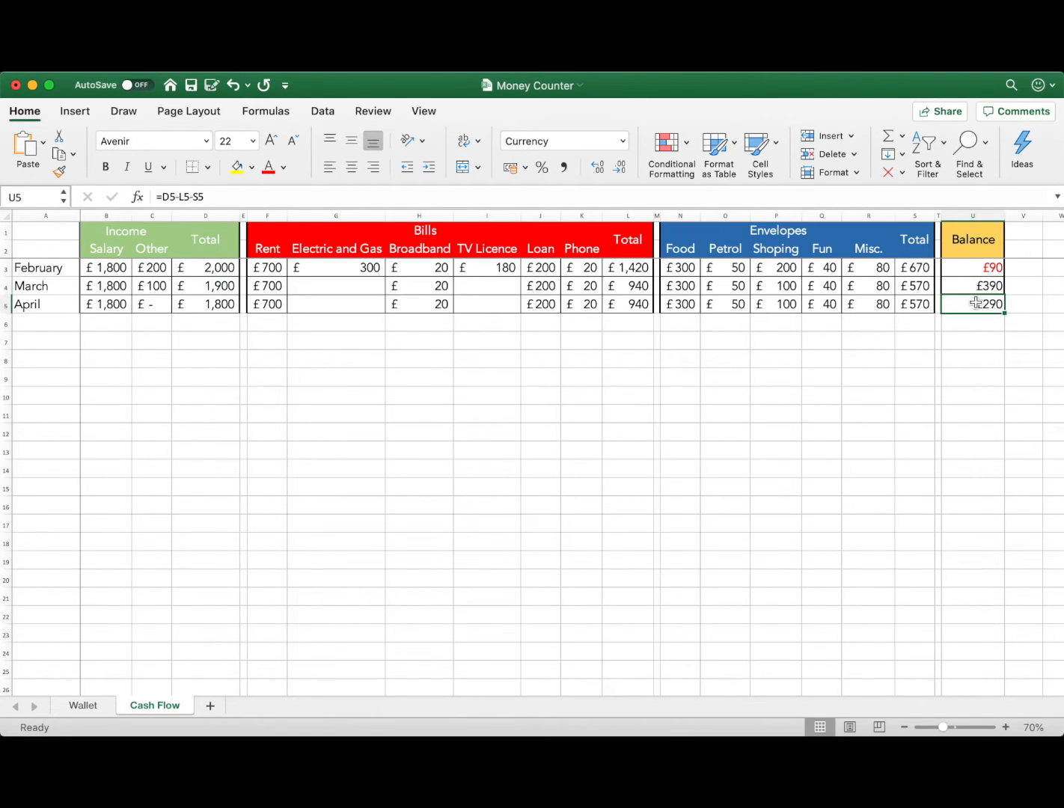
click(982, 265)
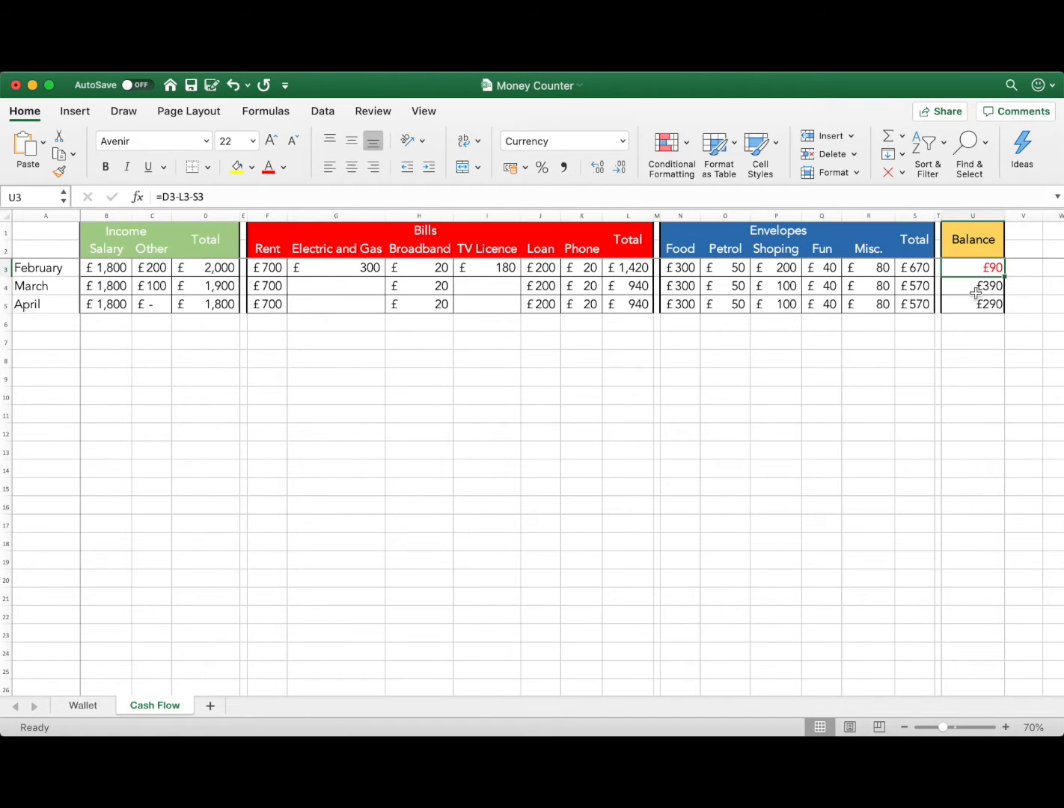
shift+click(977, 288)
shift+click(976, 299)
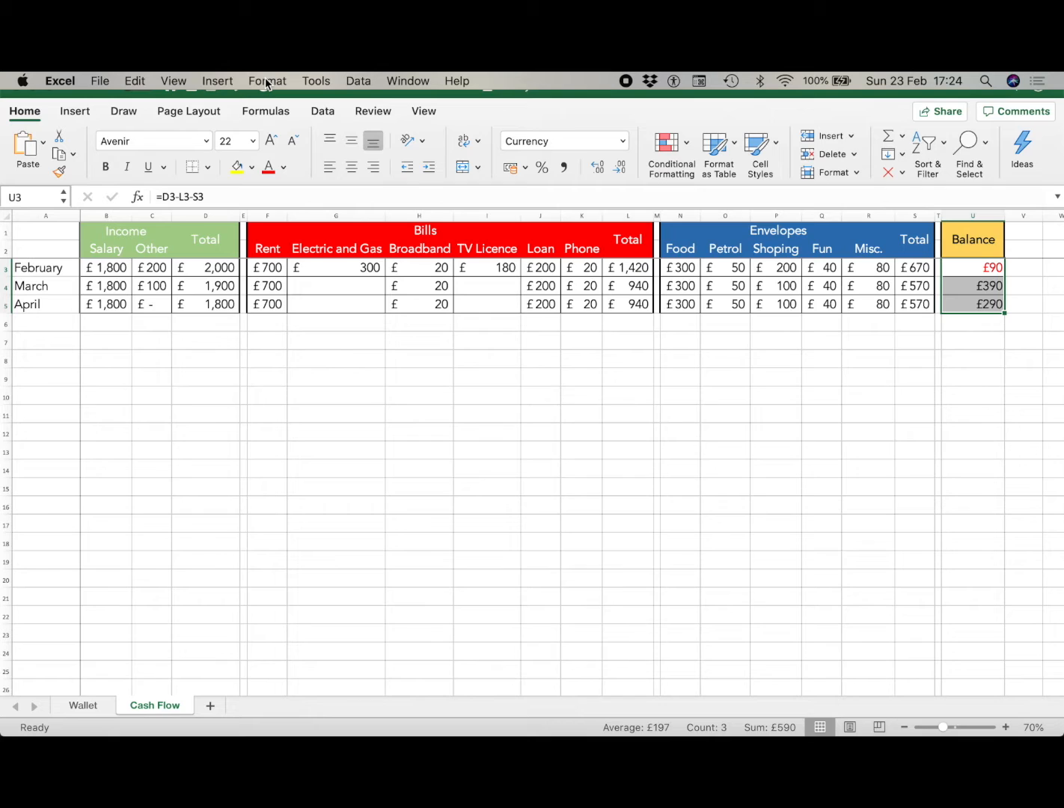
click(267, 82)
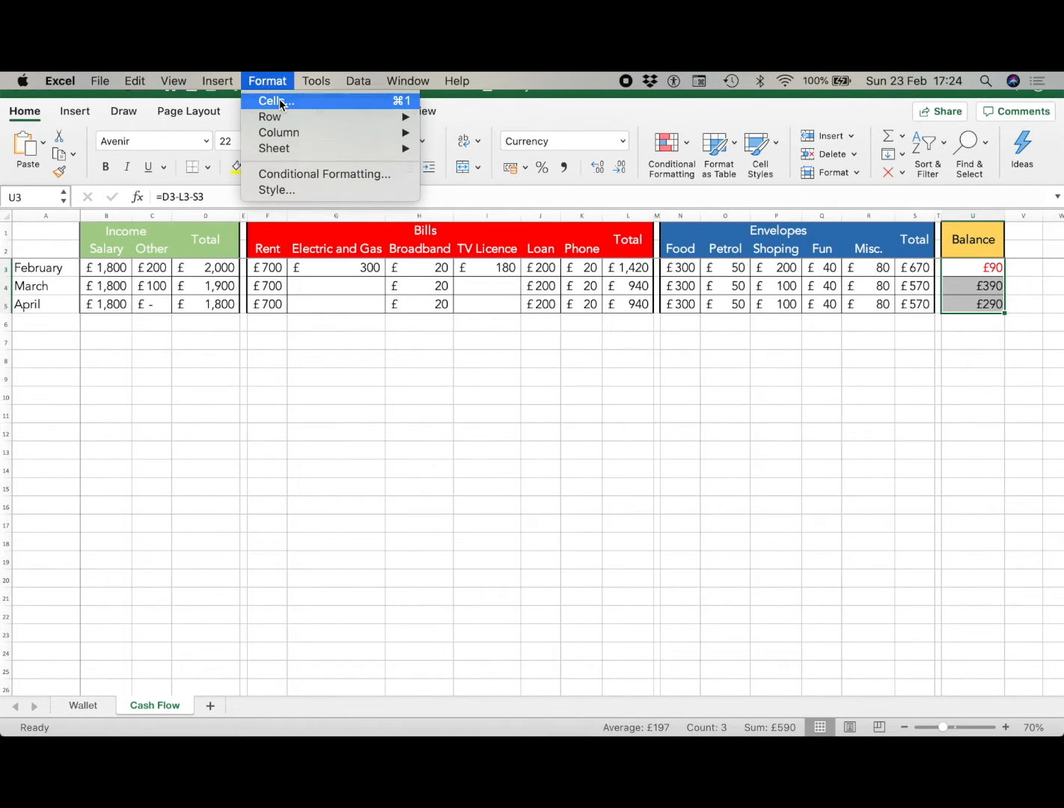
click(278, 101)
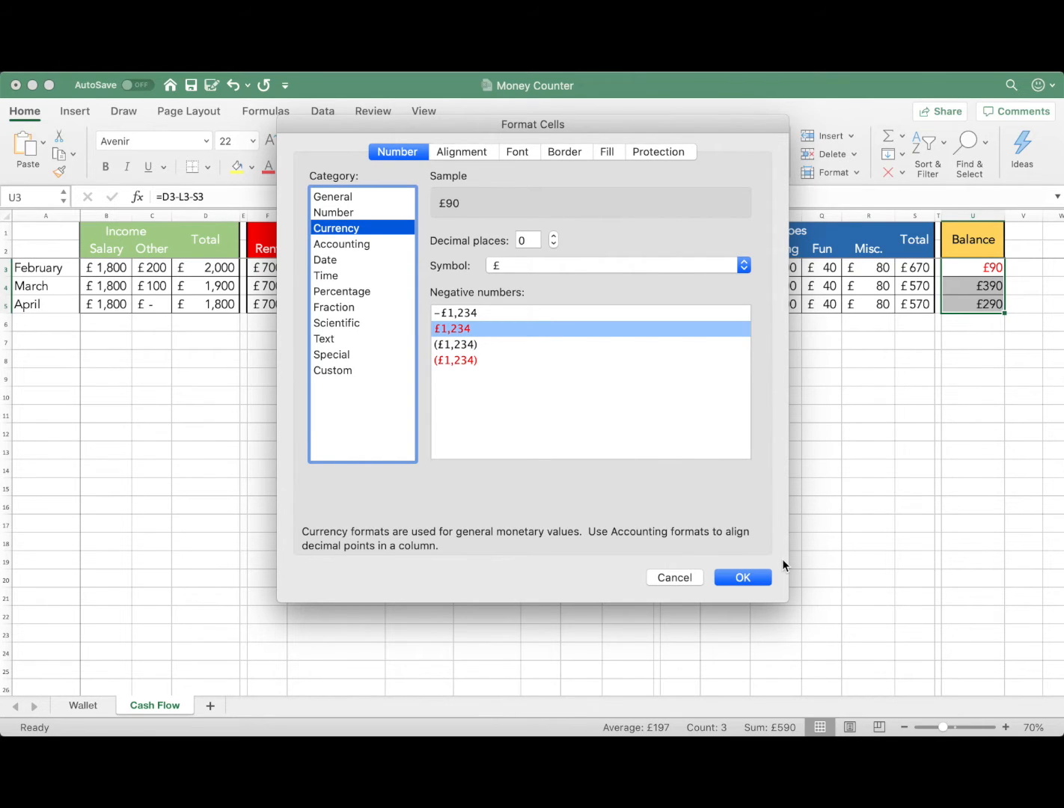
click(743, 577)
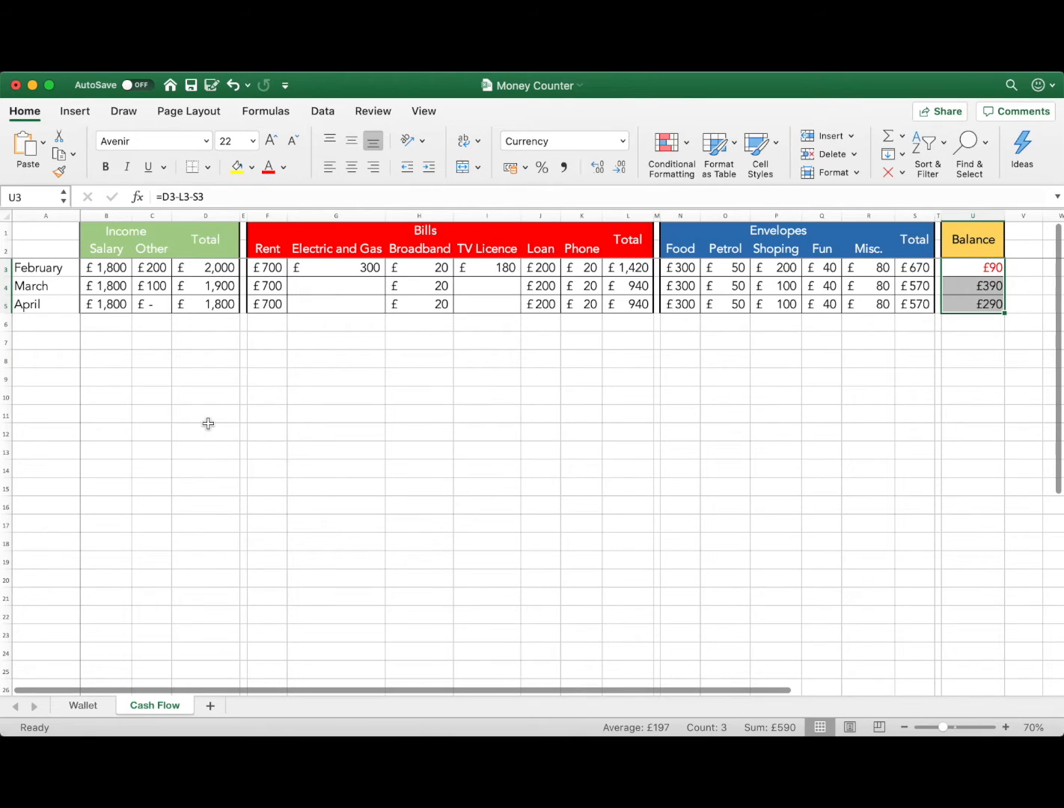
Step: Extend the month names from April down through December in column A
click(33, 322)
click(68, 306)
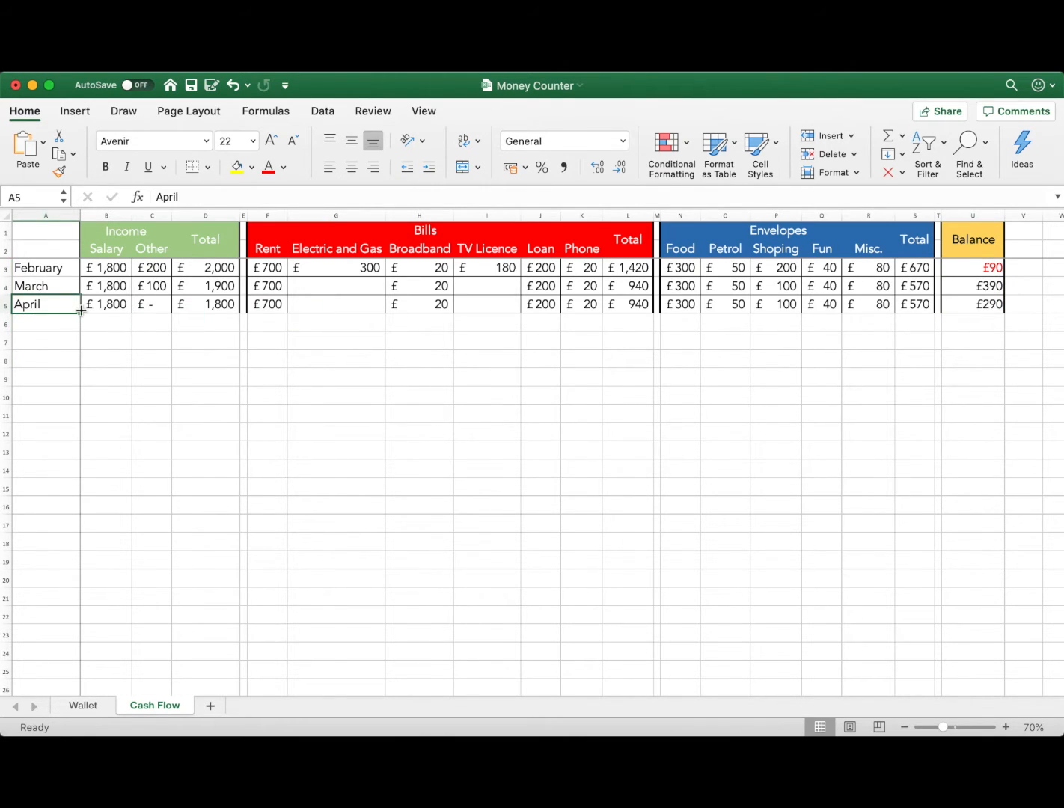
drag(81, 310, 72, 466)
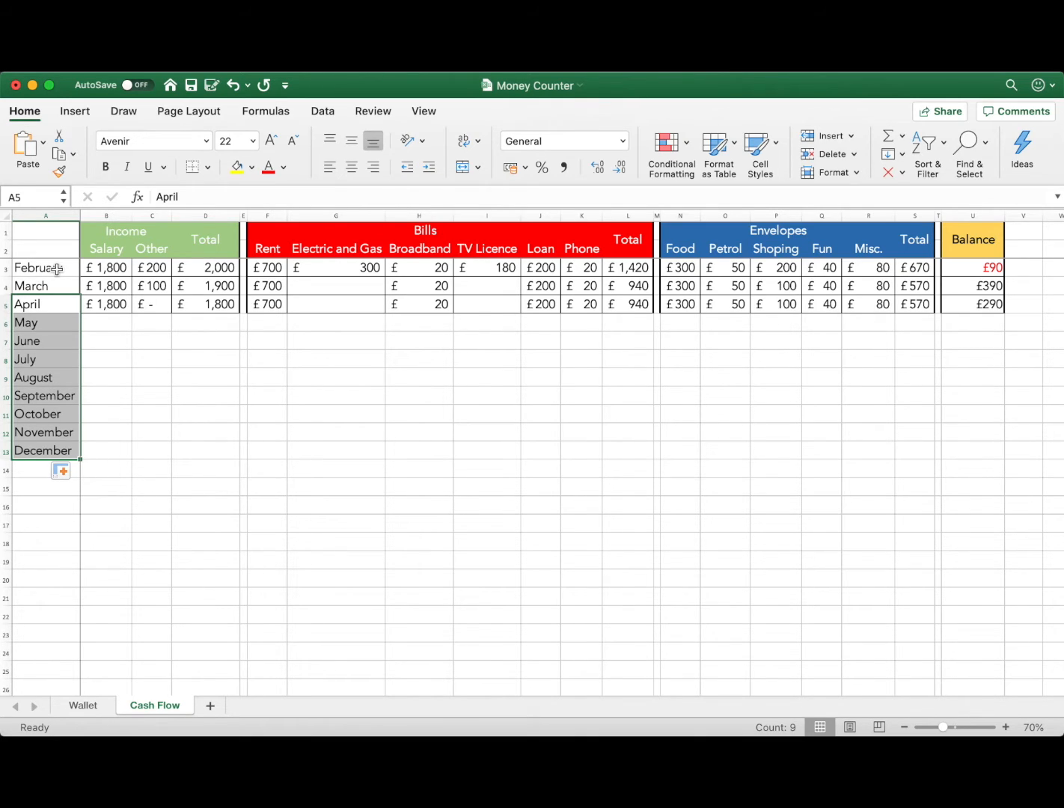
drag(57, 269, 61, 449)
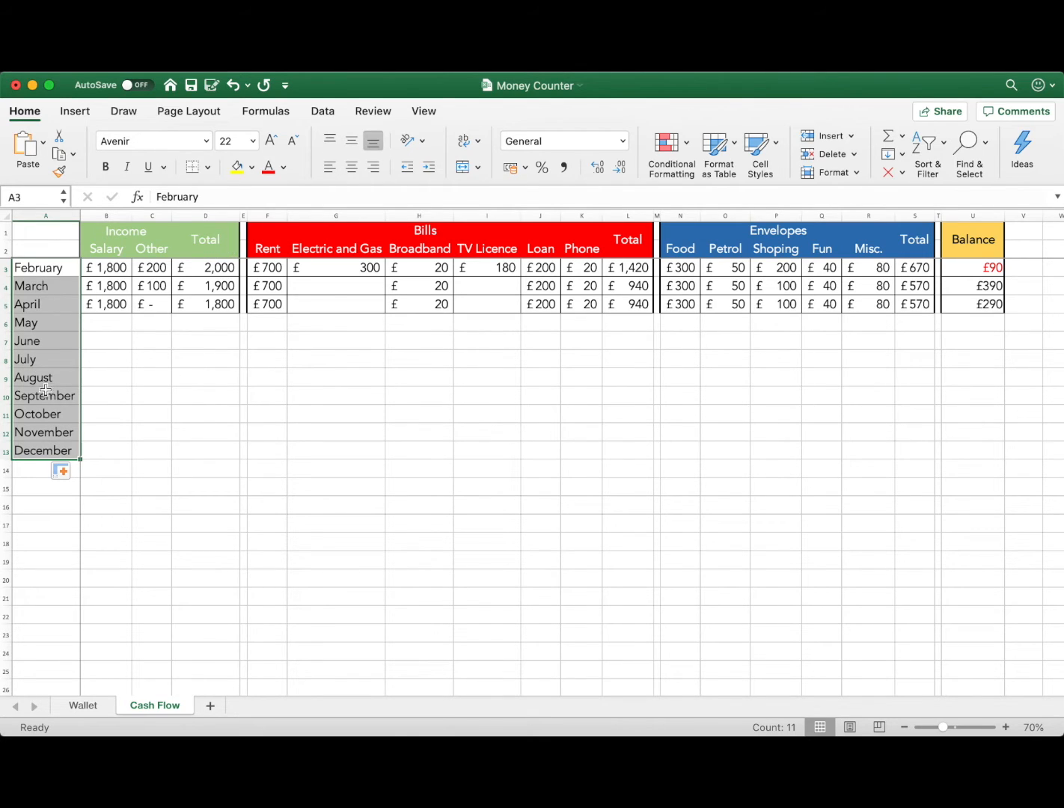
click(57, 415)
Step: Change the February label in A3 to February-20 and fill the monthly dates down through January 2021
click(58, 270)
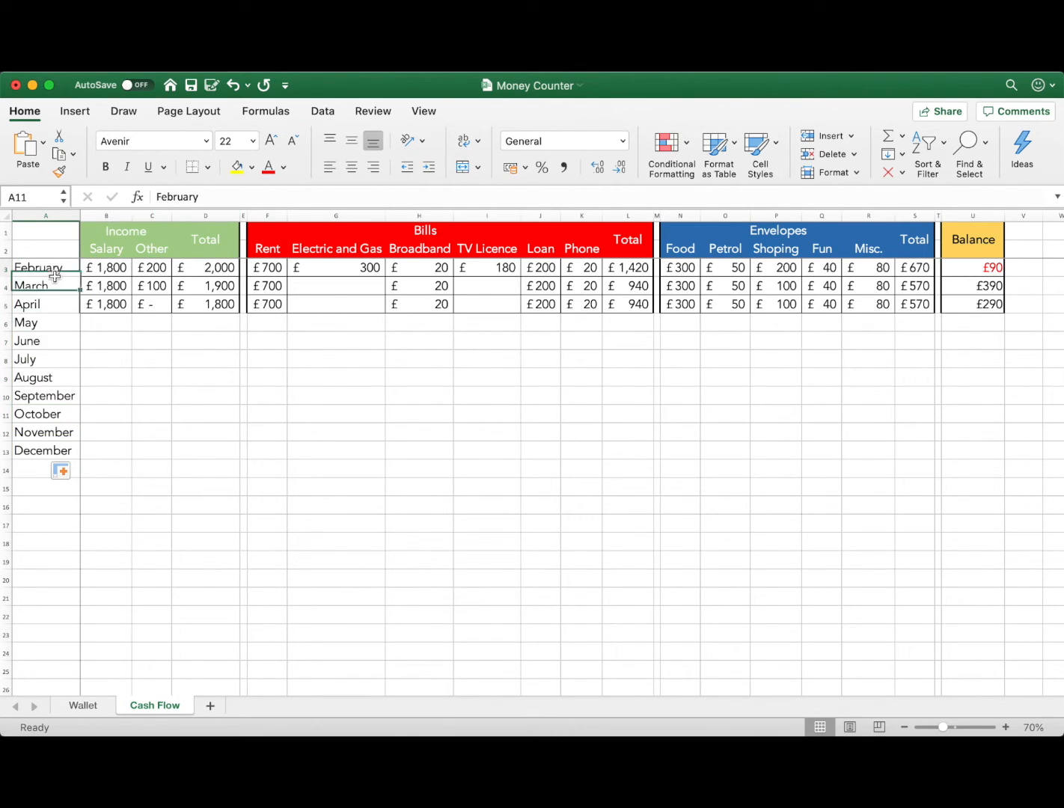
click(225, 196)
text(-2)
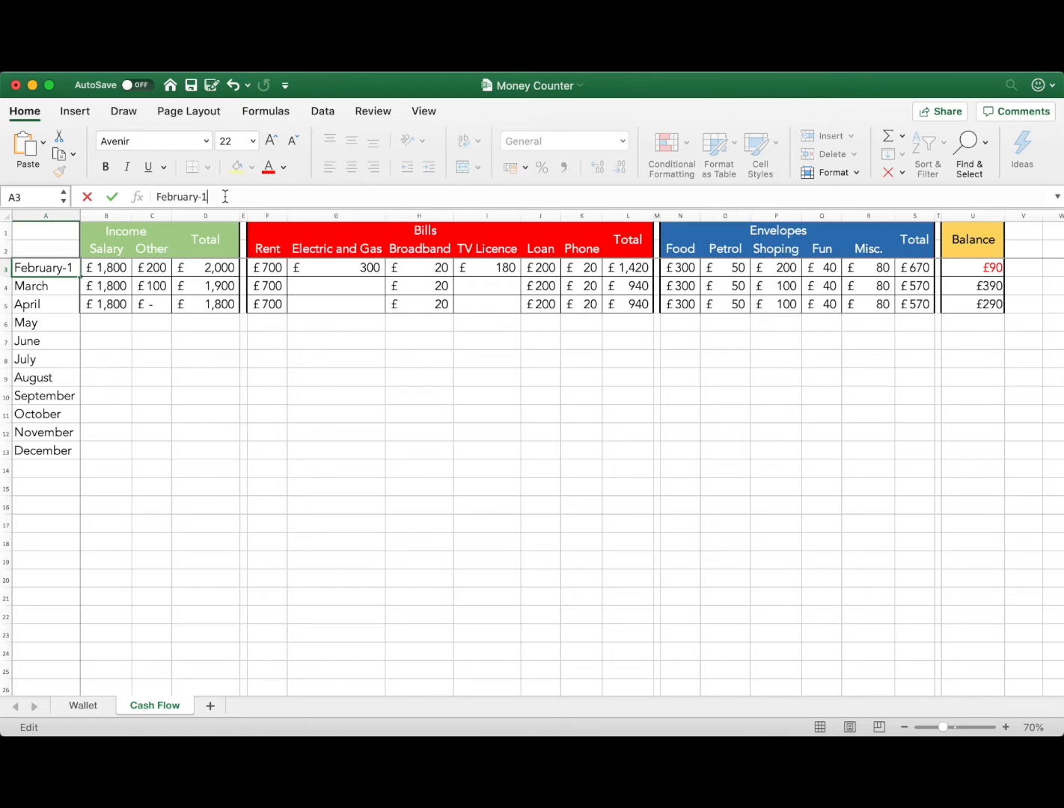
text(0)
key(Return)
click(52, 267)
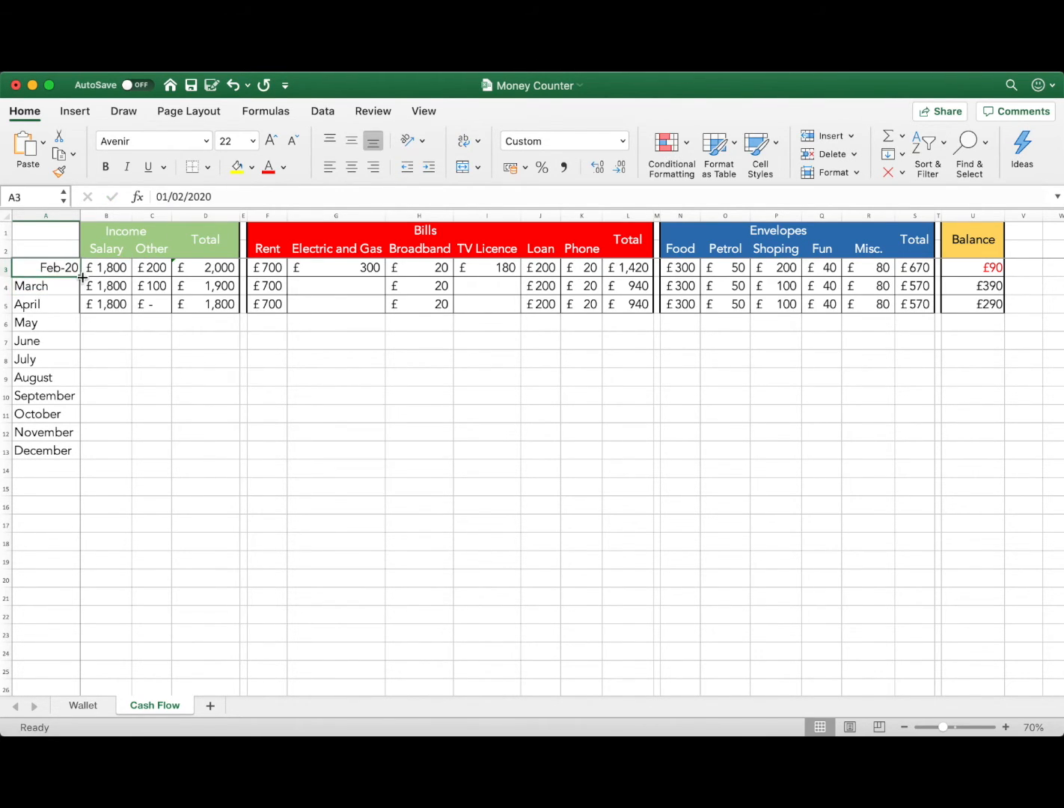
mouse_move(80, 276)
mouse_down()
mouse_move(71, 572)
mouse_move(80, 277)
mouse_up()
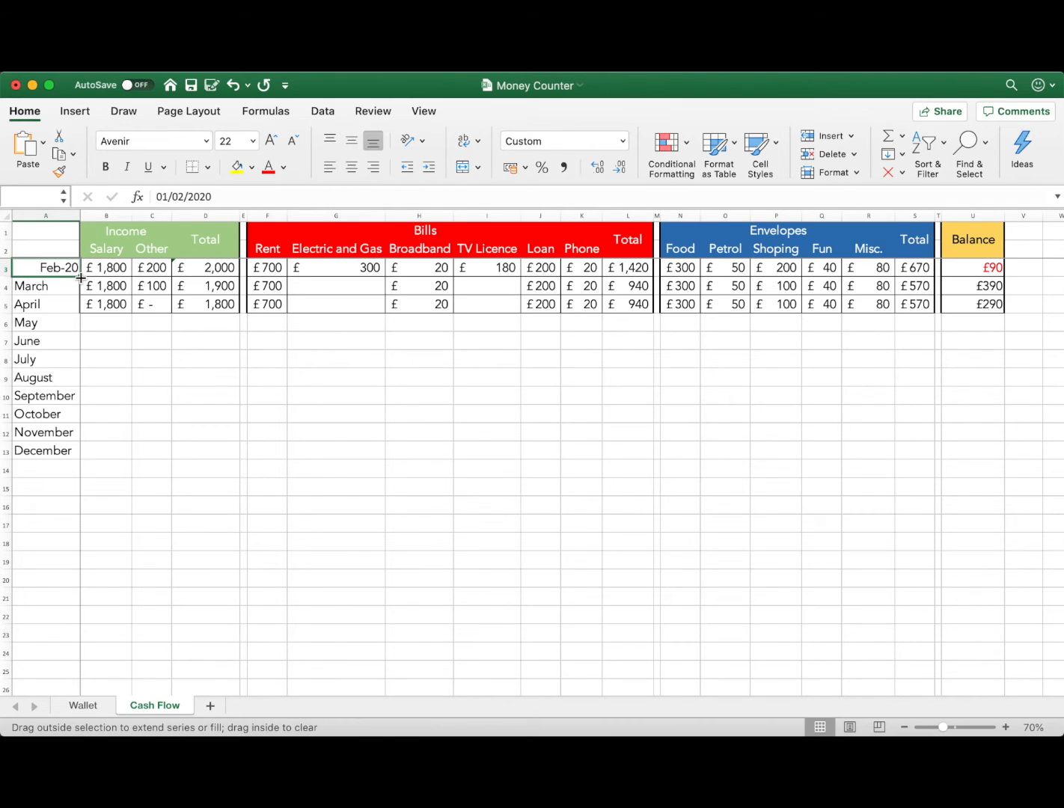
drag(80, 277, 73, 490)
click(196, 523)
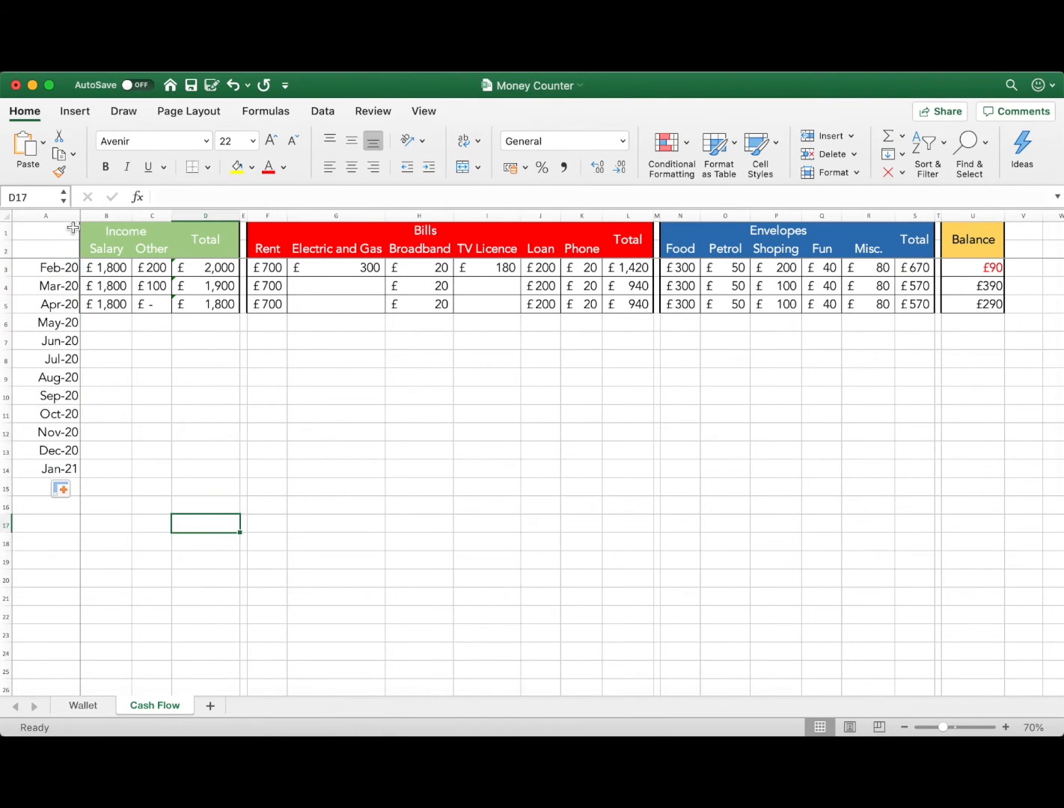
Step: Narrow column A and label its merged header cell A1:A2 as Date, centred vertically
drag(77, 216, 58, 216)
click(34, 241)
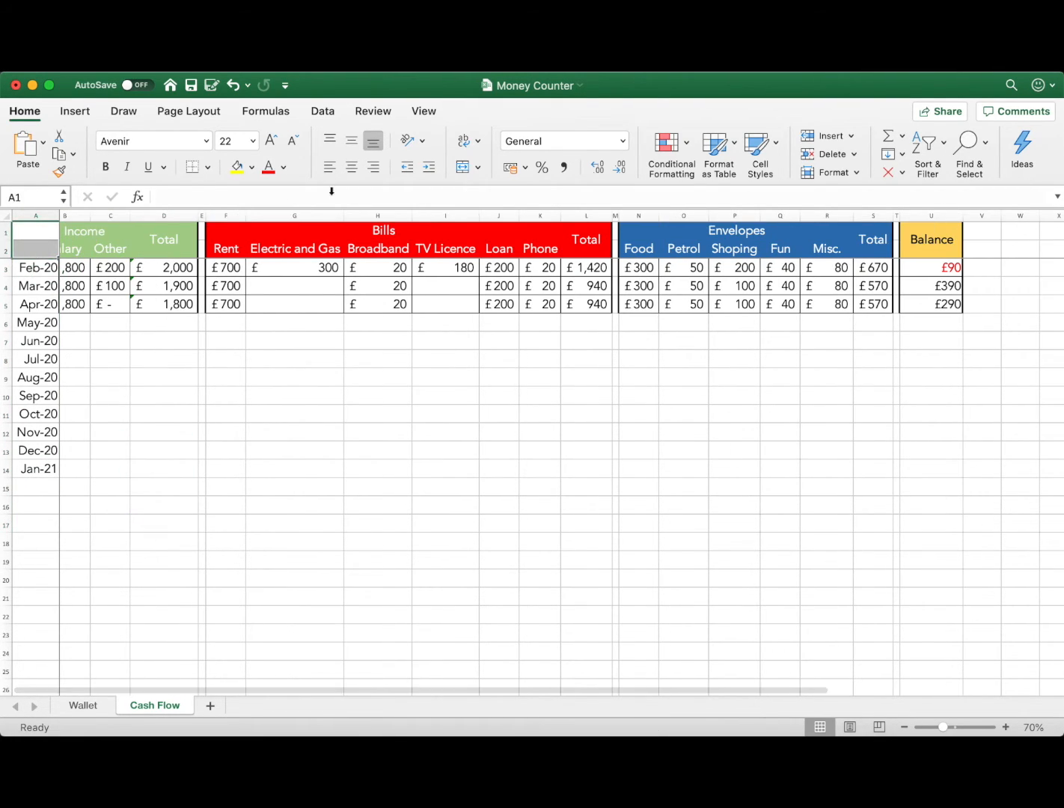
click(459, 166)
text(DA)
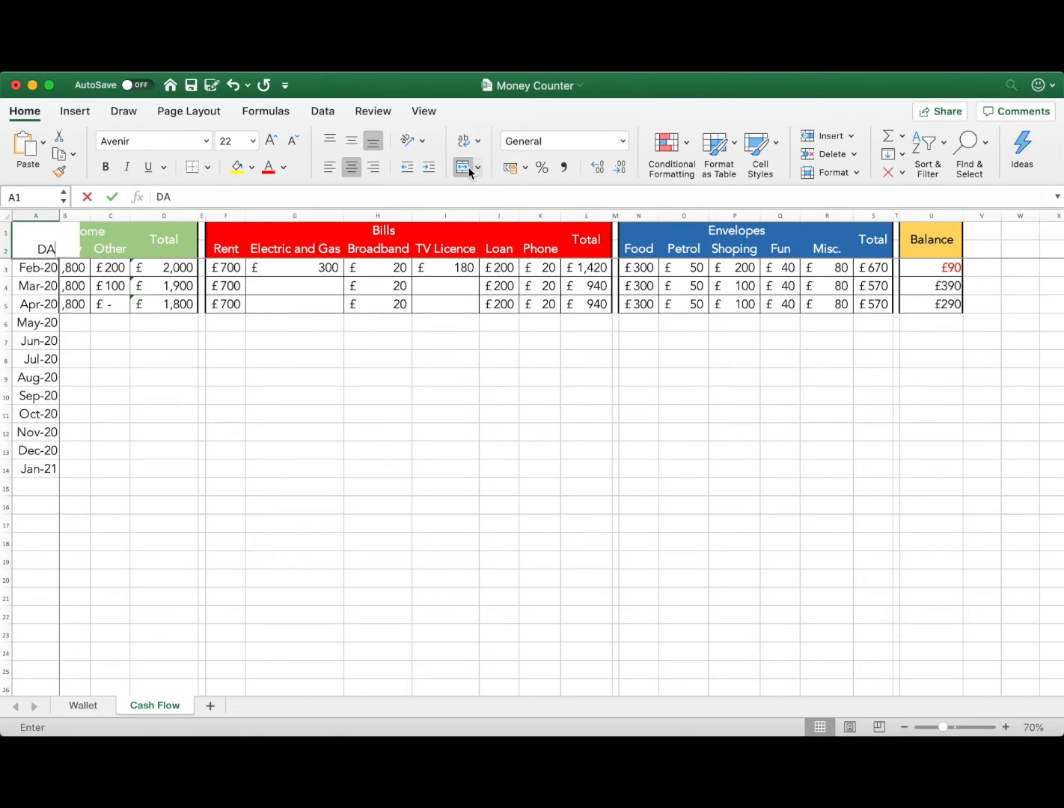
key(BackSpace)
text(ate)
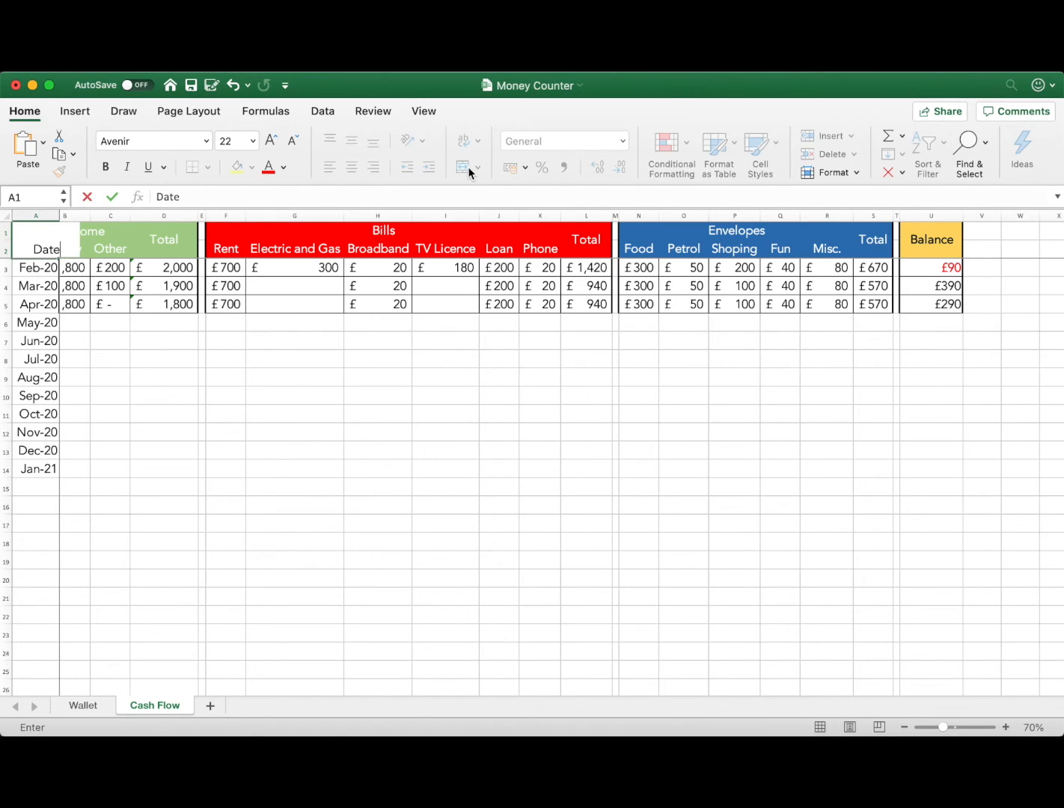
key(Return)
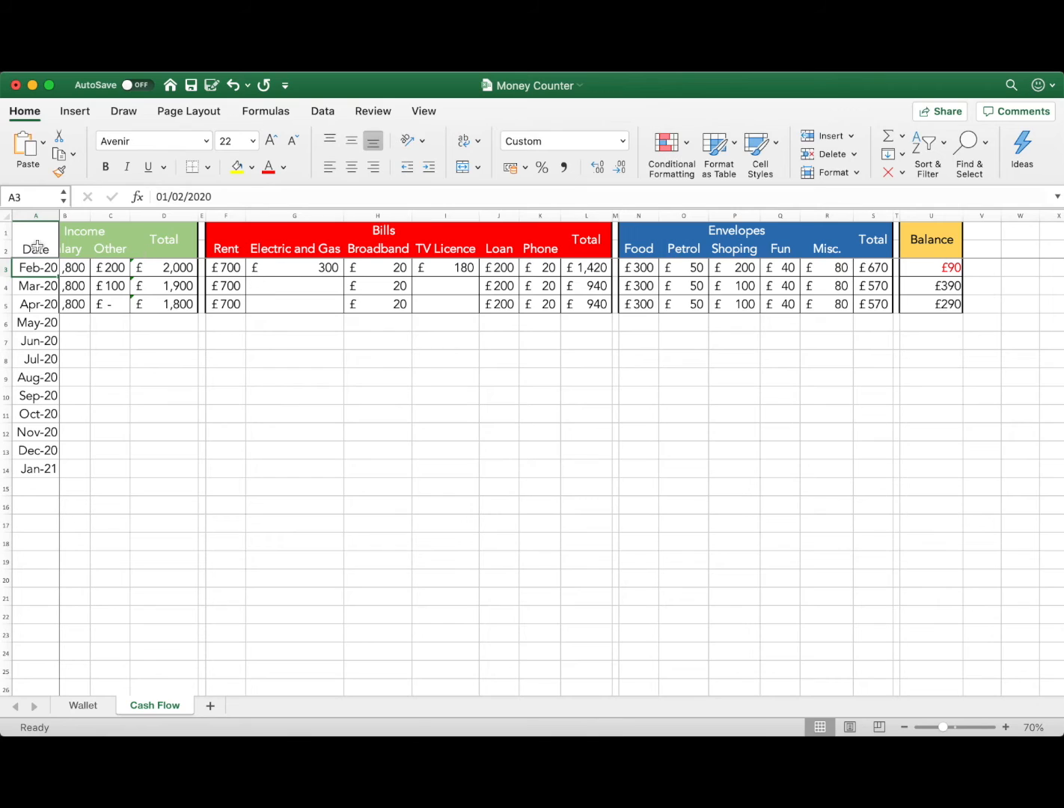
click(36, 246)
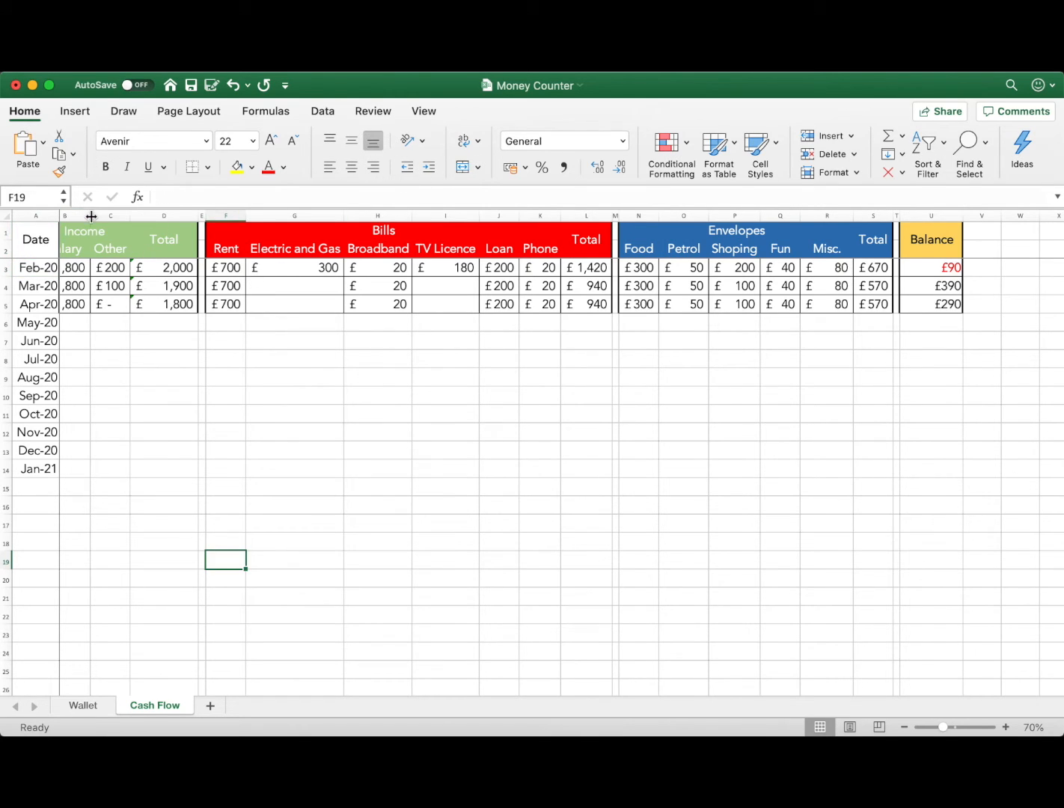
Step: Fill April's income, bills, envelopes and balance row down through January 2021
scroll(524, 449, left, 1)
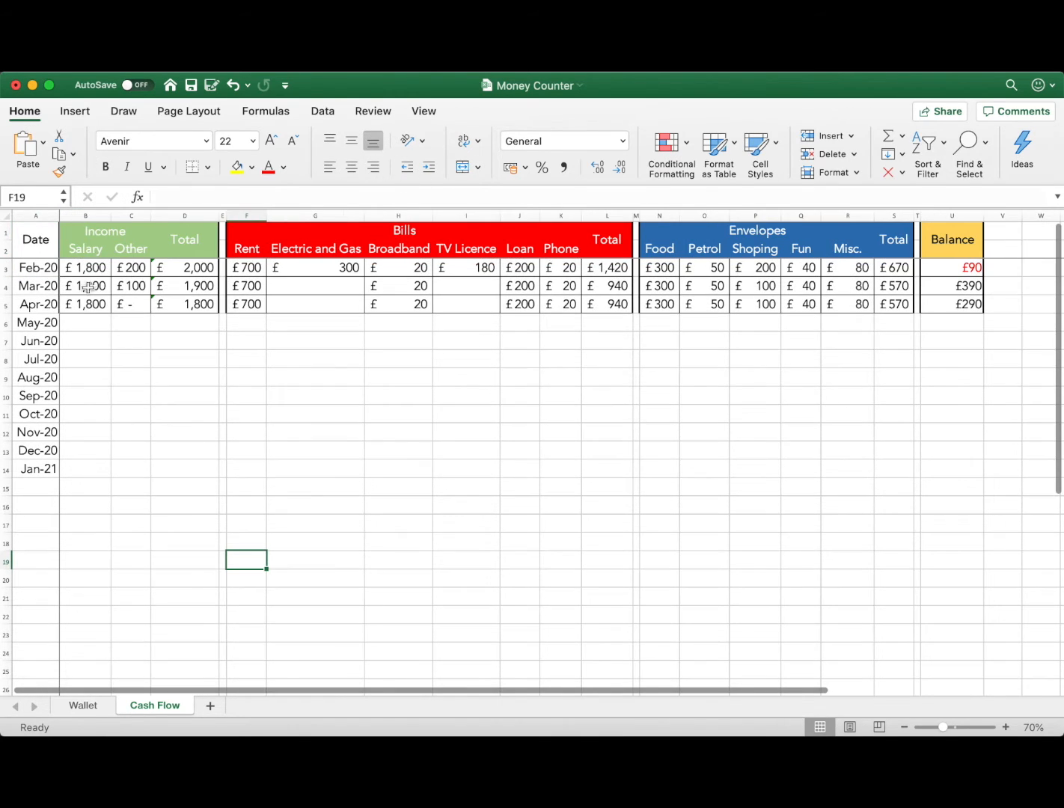
drag(85, 304, 973, 462)
click(756, 555)
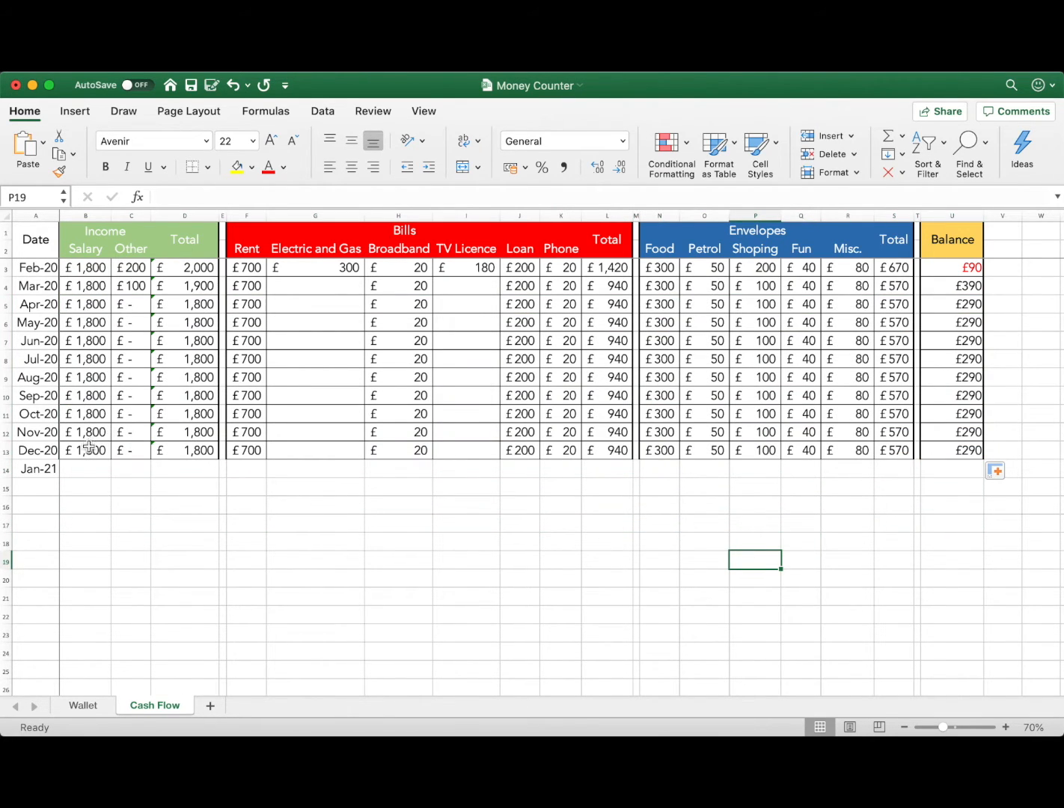
drag(86, 450, 981, 480)
click(665, 589)
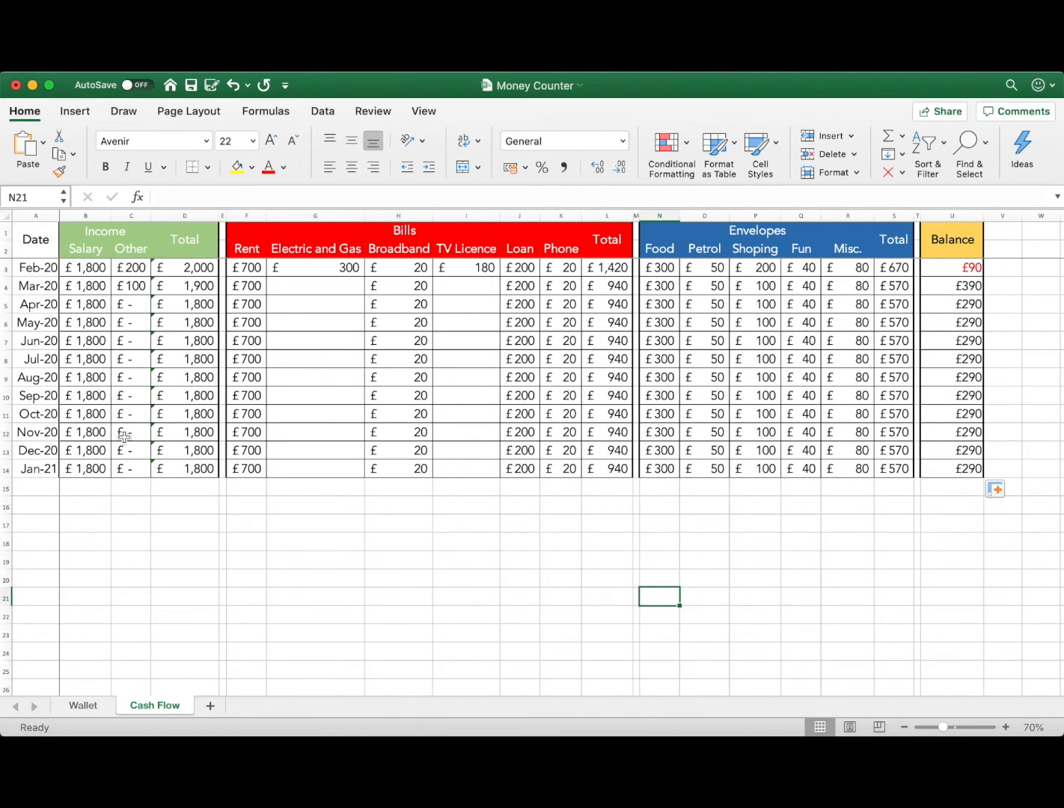
click(968, 472)
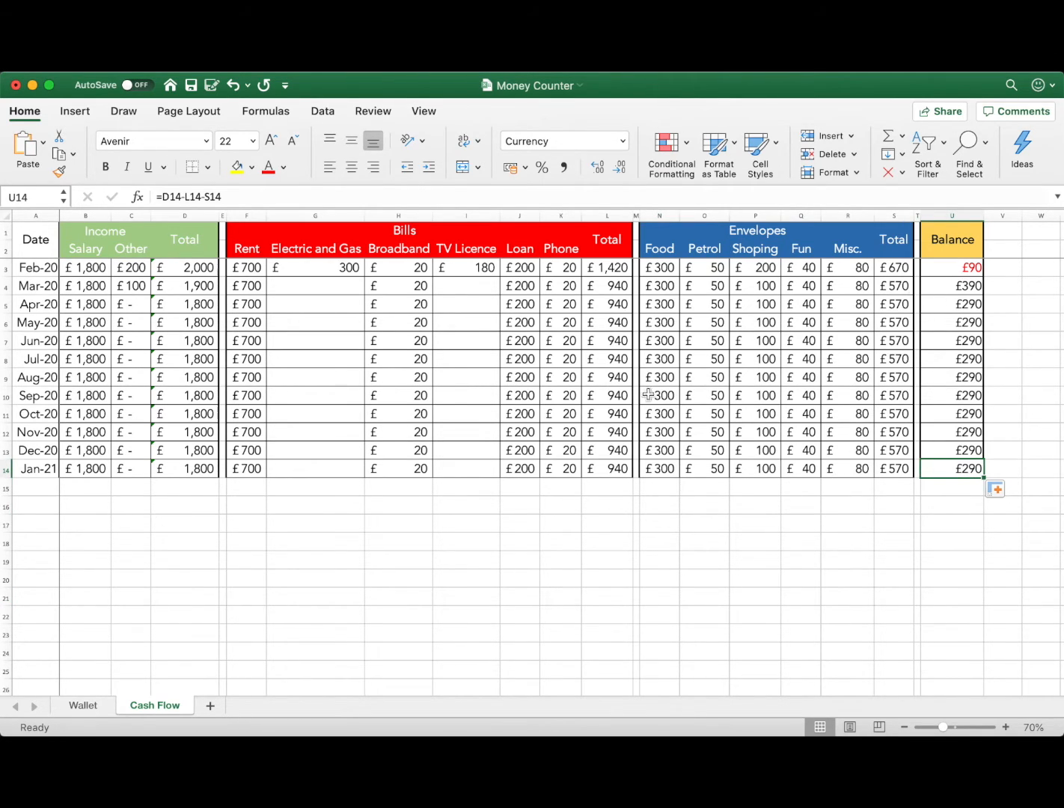
Step: Clear February's Electric and Gas amount and enter 300 for March instead
click(318, 266)
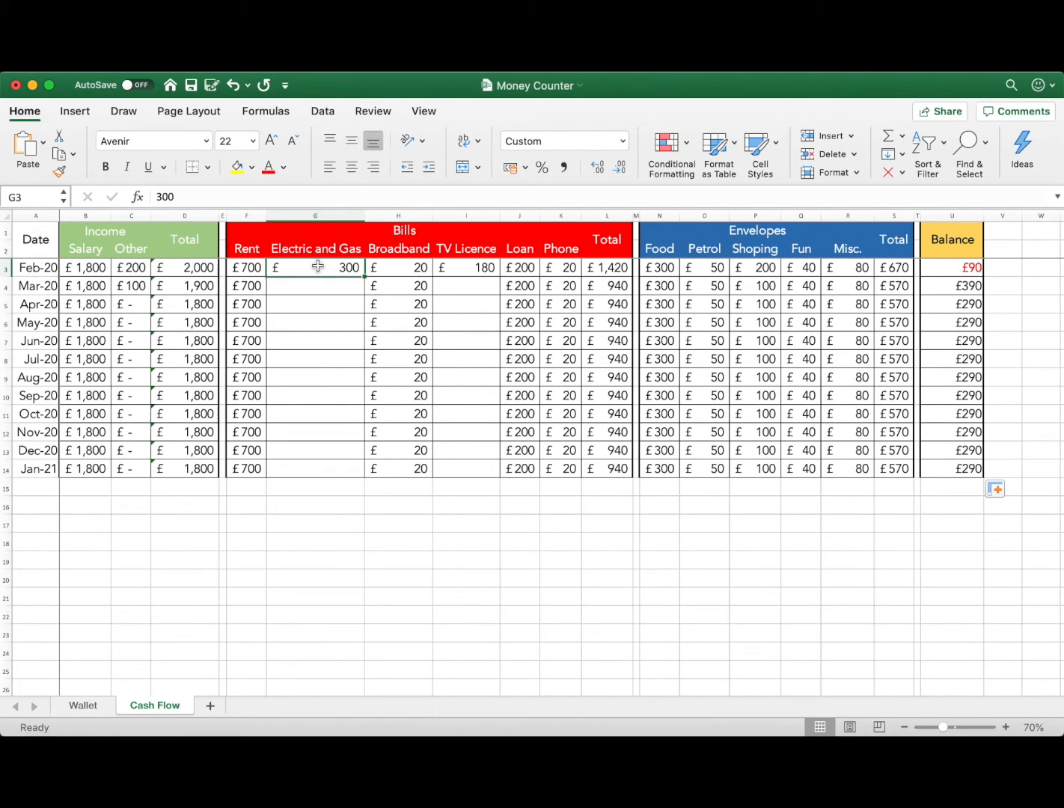
key(Delete)
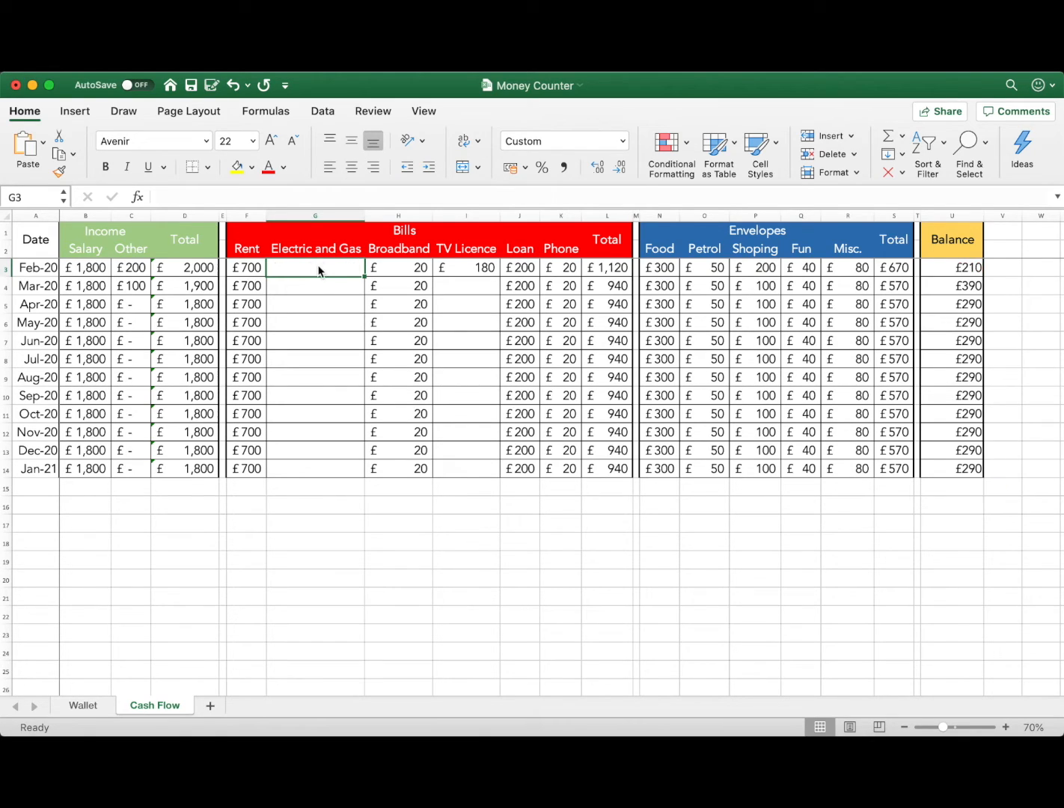
key(Down)
text(300)
key(Return)
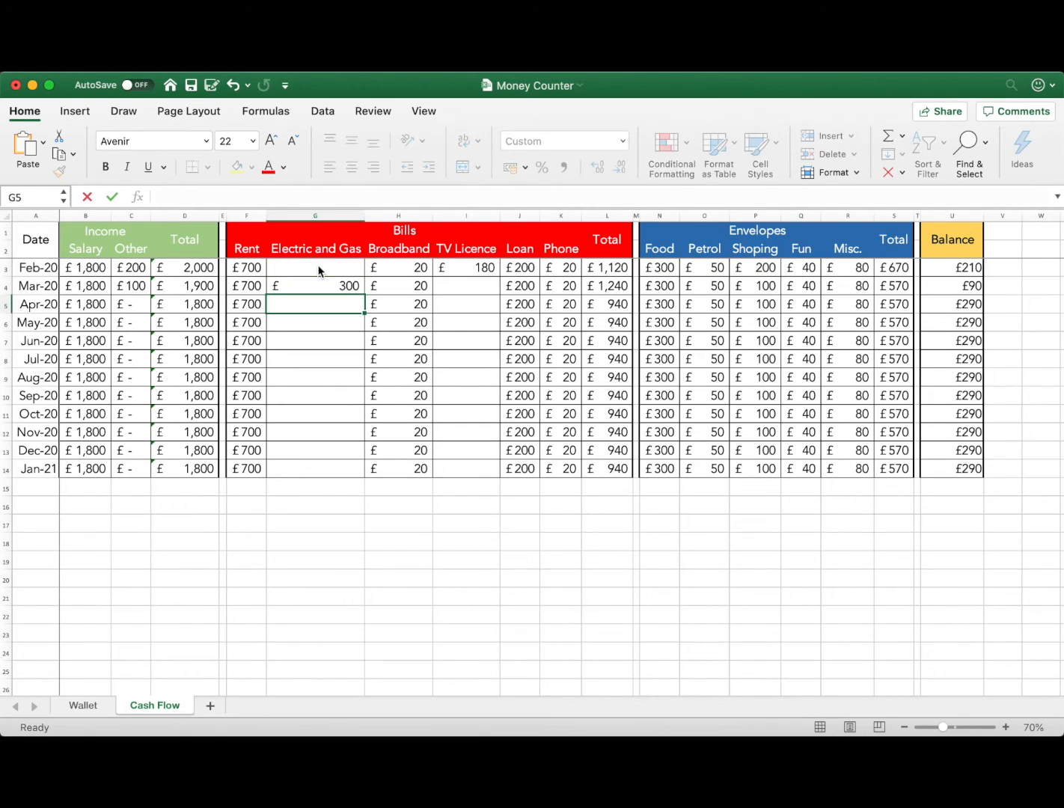
Step: Copy March's Electric and Gas amount to June, September and December
click(319, 271)
click(330, 288)
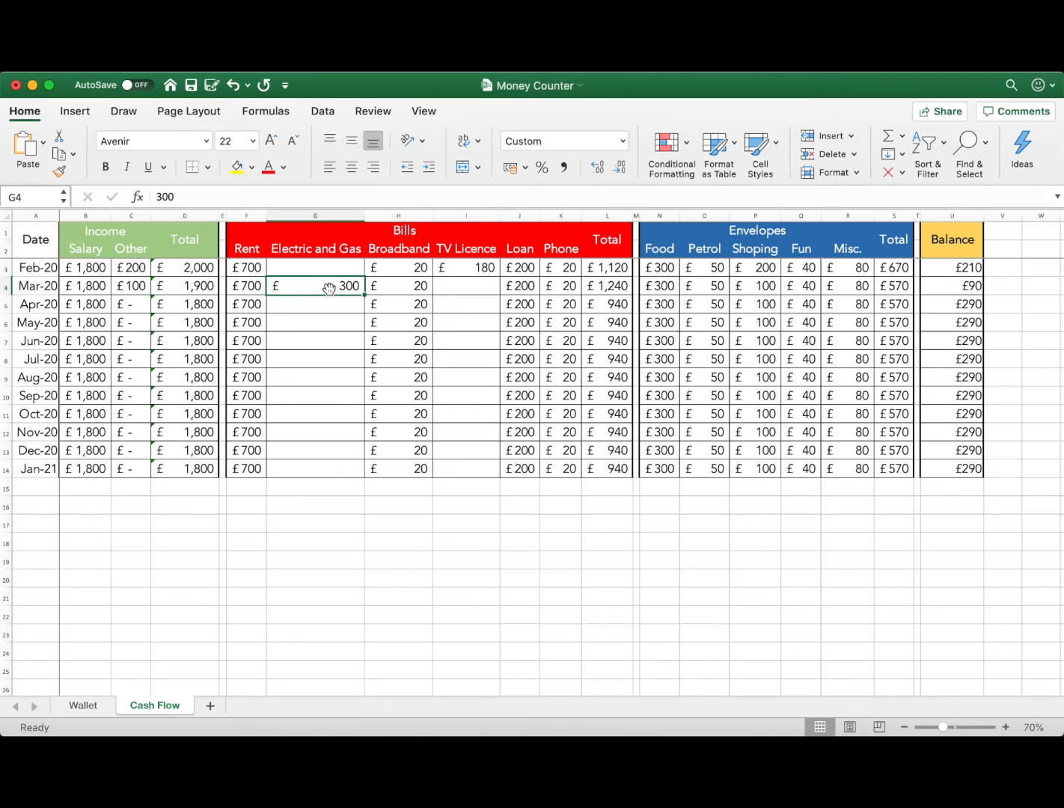
key(super+c)
key(Down)
key(Down)
key(Down)
key(super+v)
key(Down)
key(Down)
key(Down)
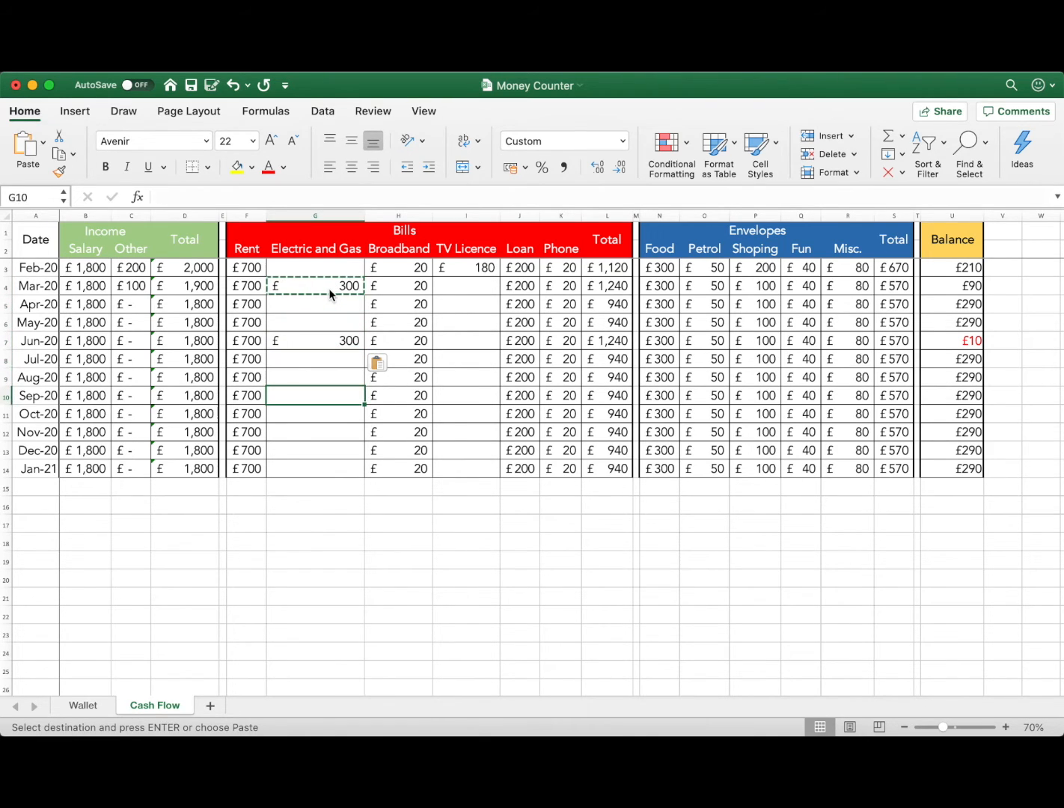
key(super+v)
key(Down)
key(Down)
key(Down)
key(super+v)
key(Down)
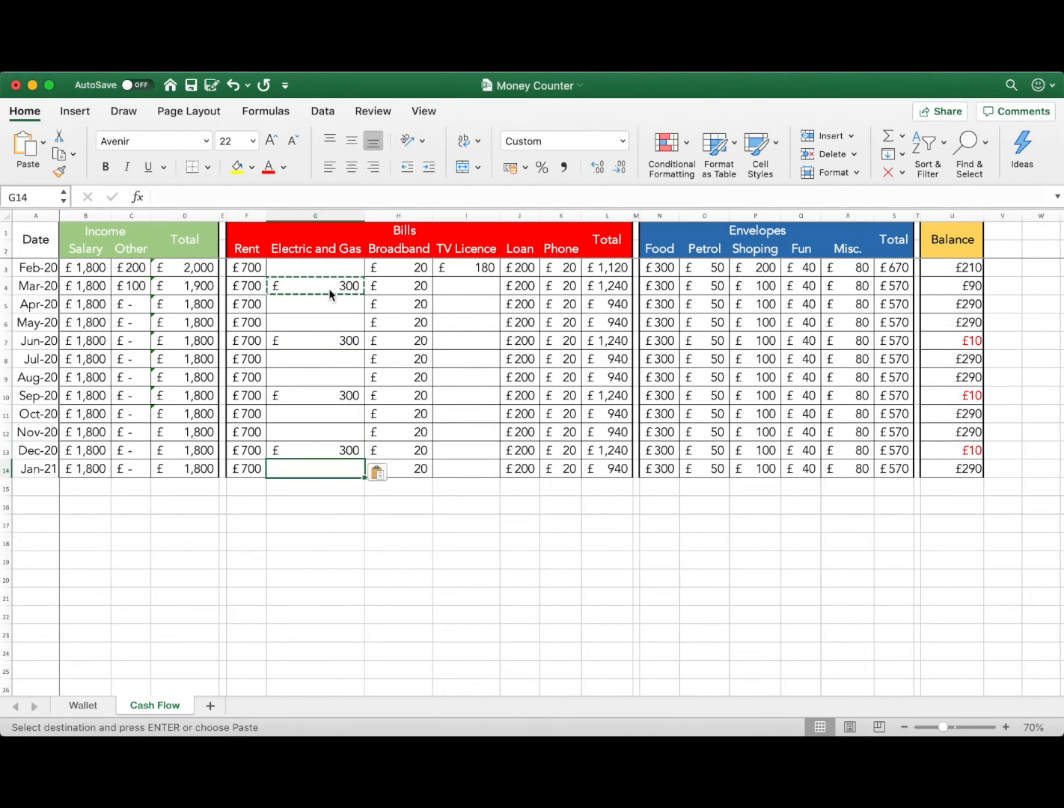
click(351, 594)
Step: Clear February's TV Licence amount and enter 180 for October instead
click(476, 271)
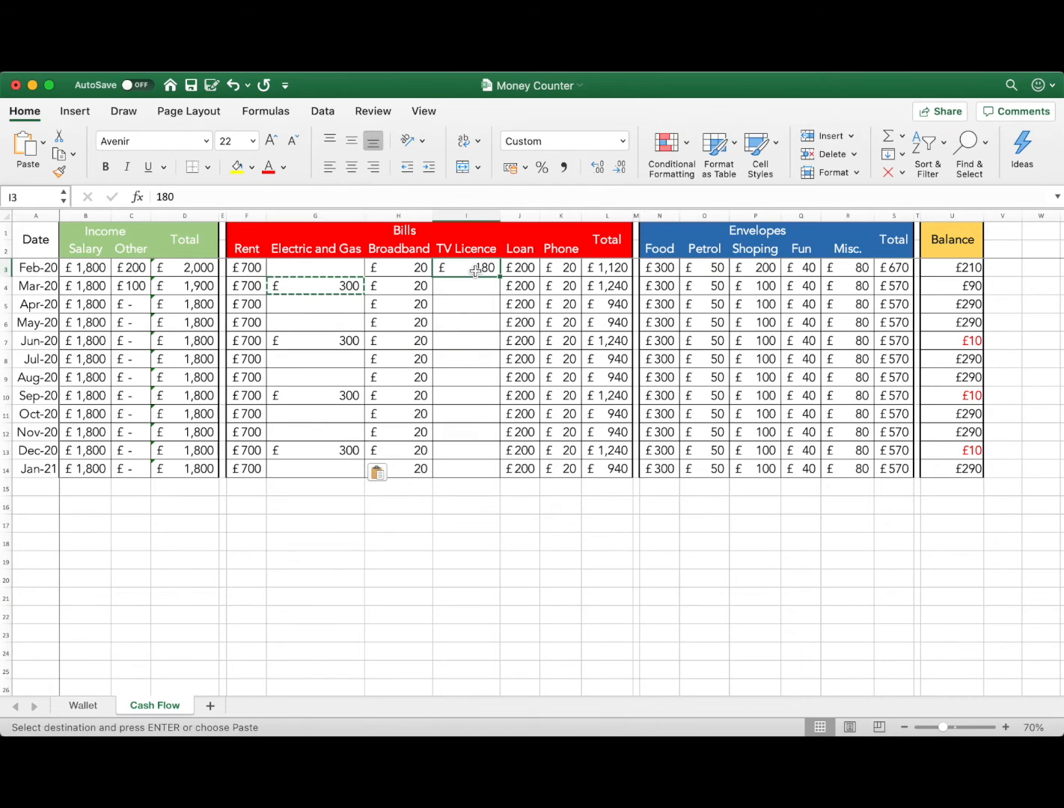
key(Delete)
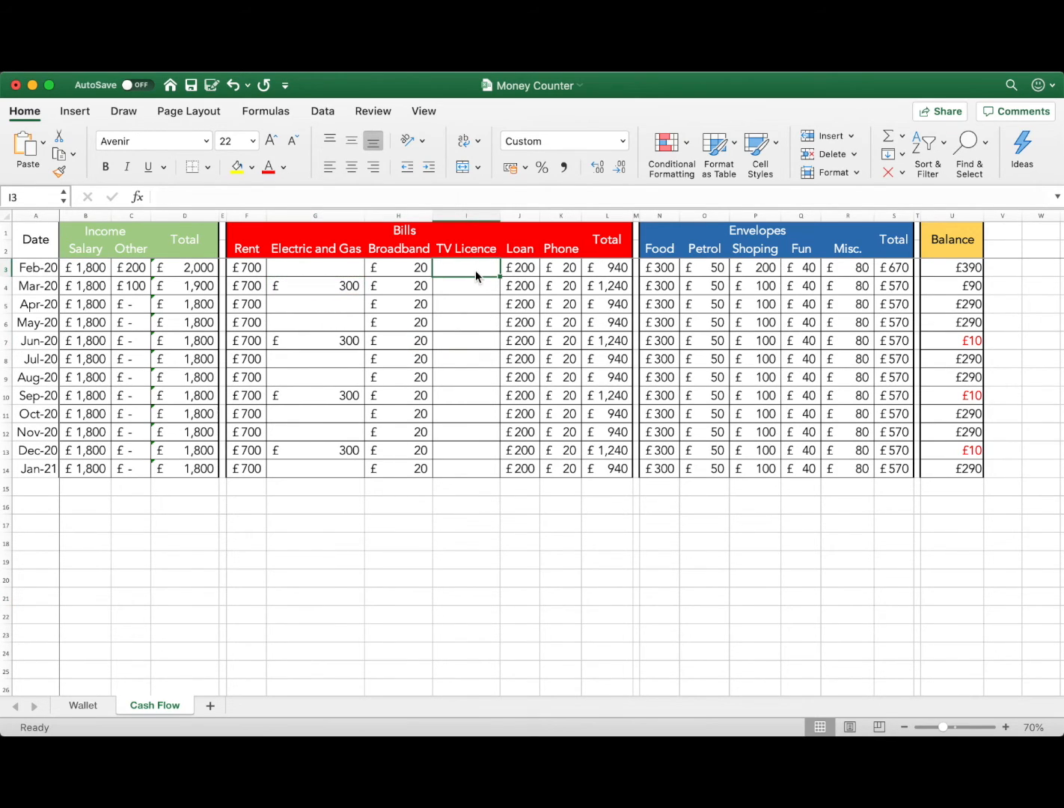
key(Down)
key(Down)
key(Down)
key(Down)
key(Down)
key(Down)
key(Down)
key(Down)
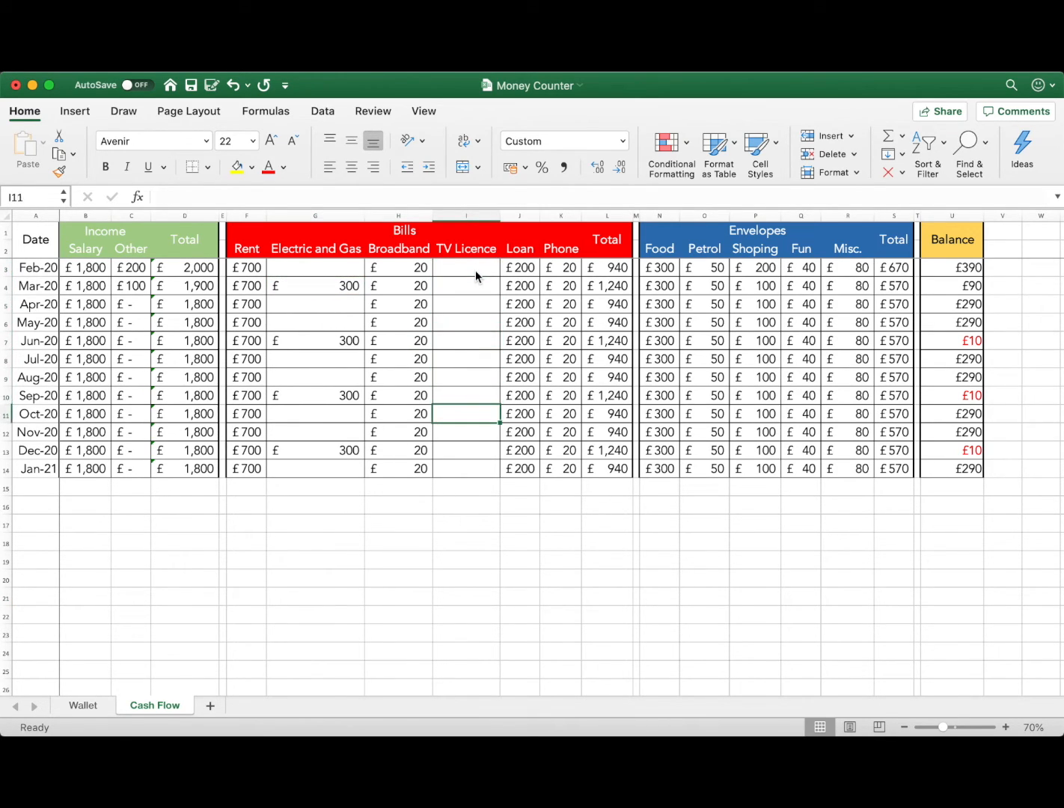
text(180)
key(Return)
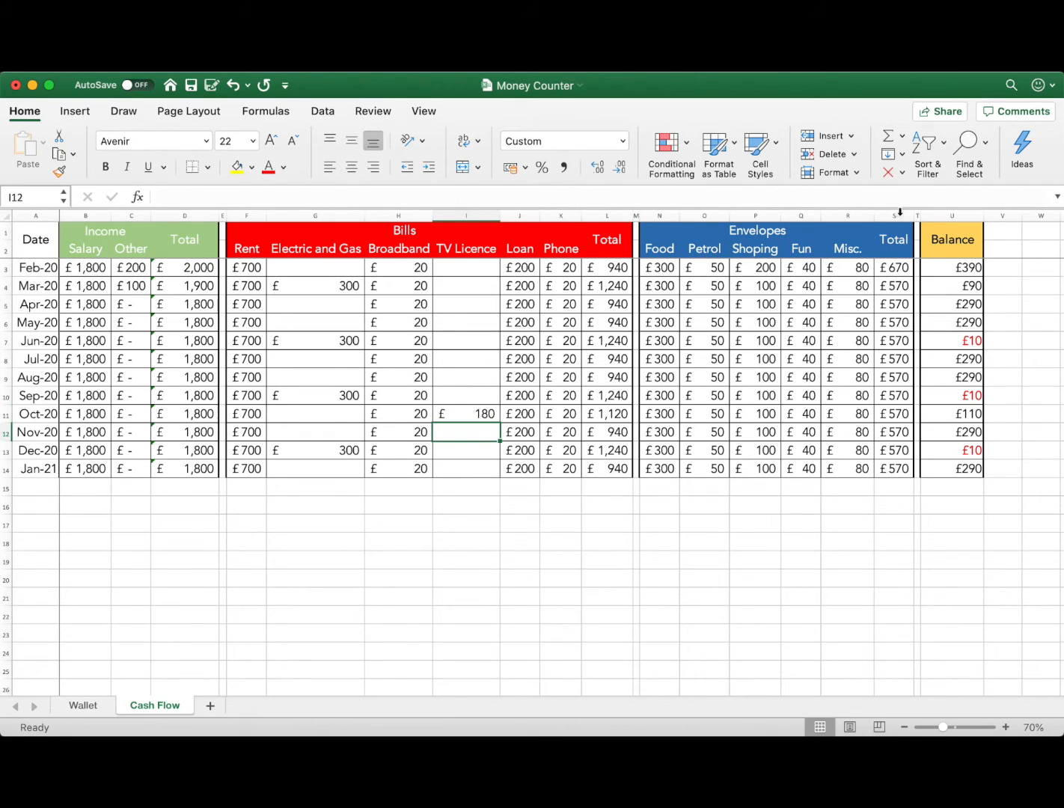
Step: Try reducing June's Shoping envelope to 90 to offset the negative balance, and undo the change
drag(956, 268, 941, 469)
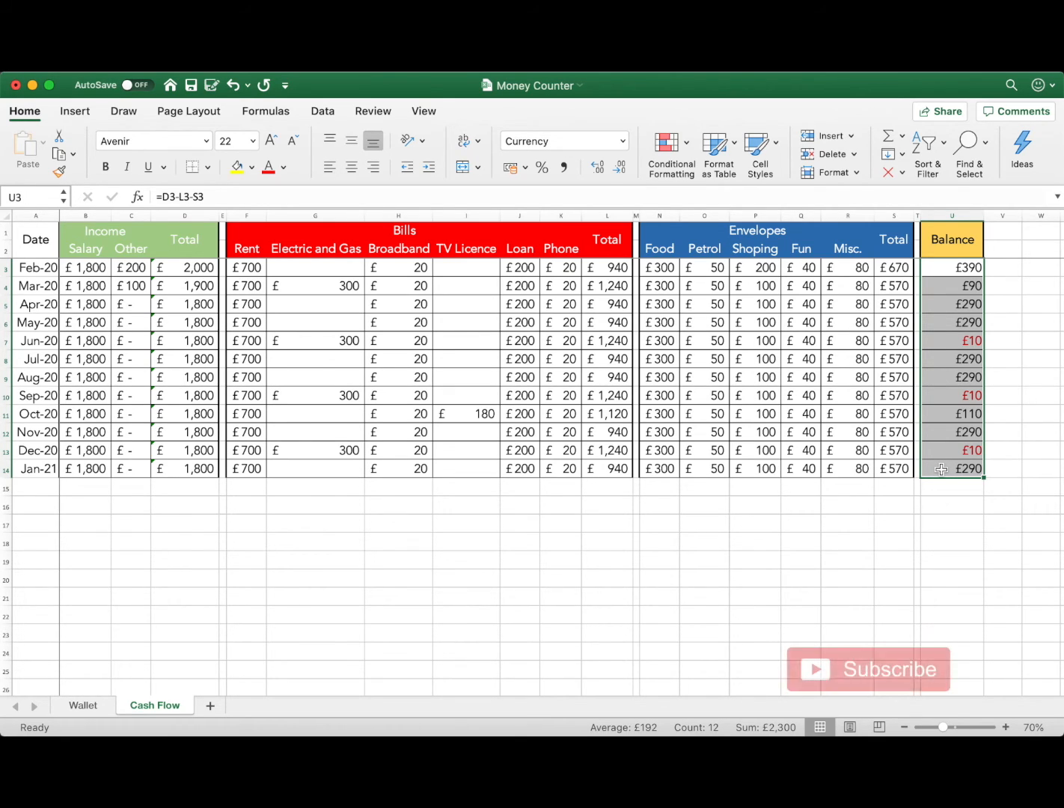
click(957, 341)
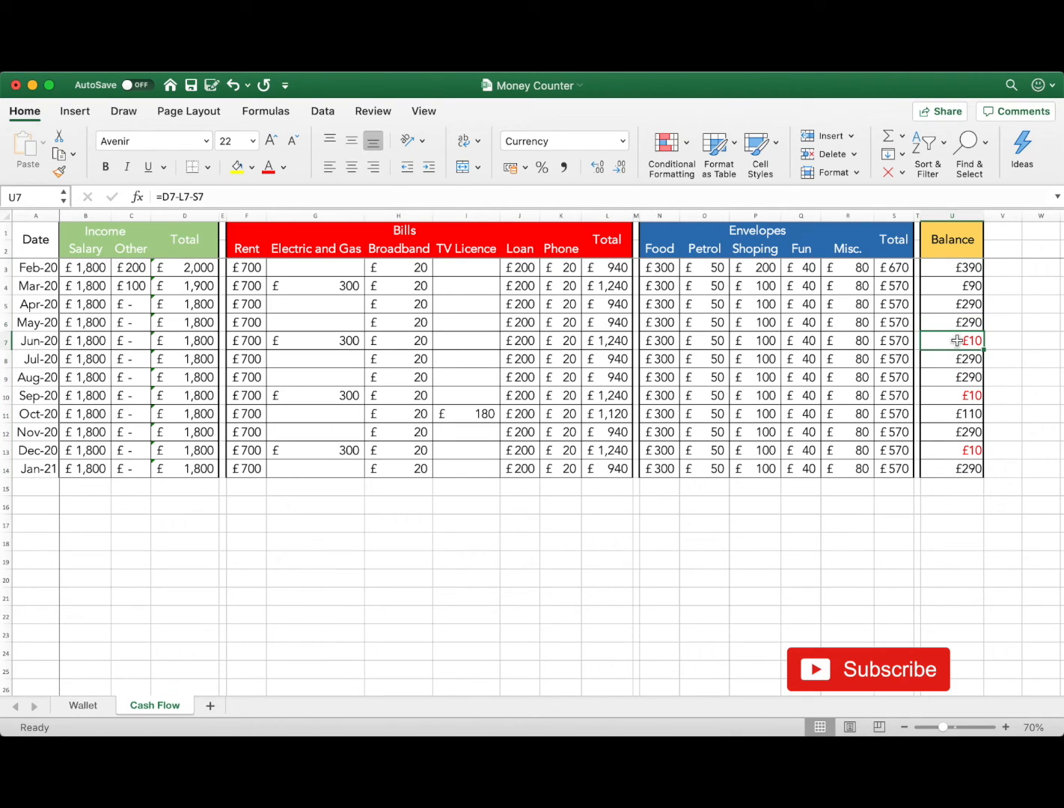
click(759, 340)
text(90)
key(Return)
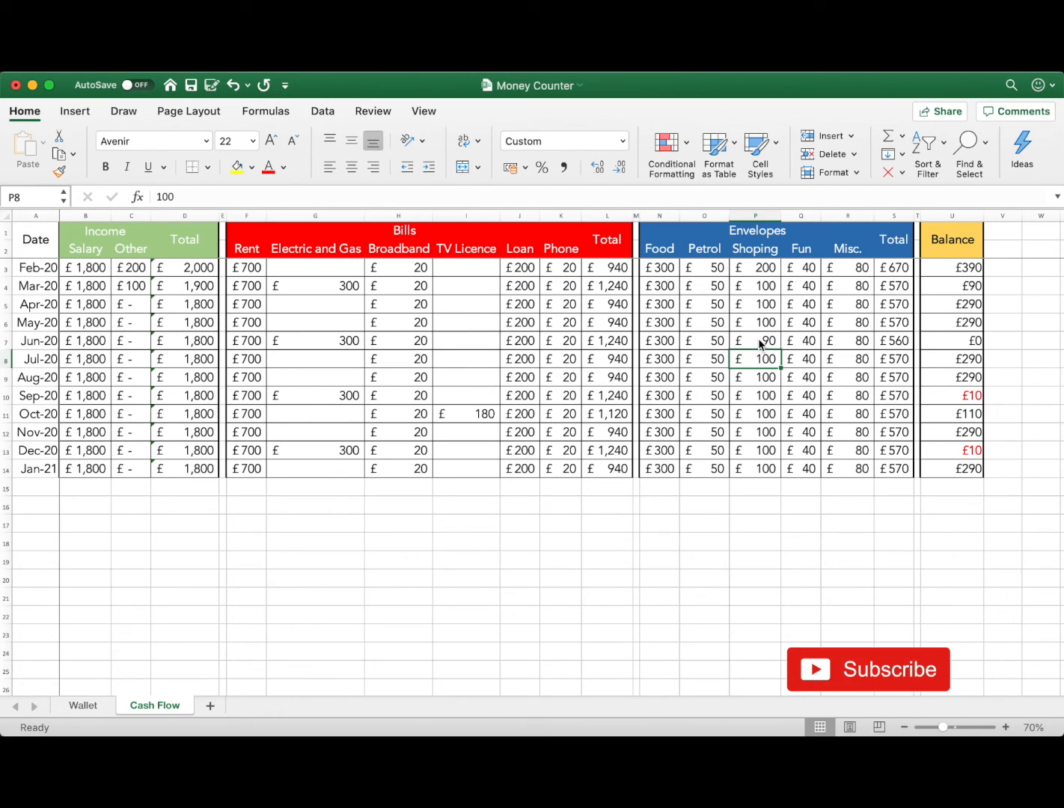
key(super+z)
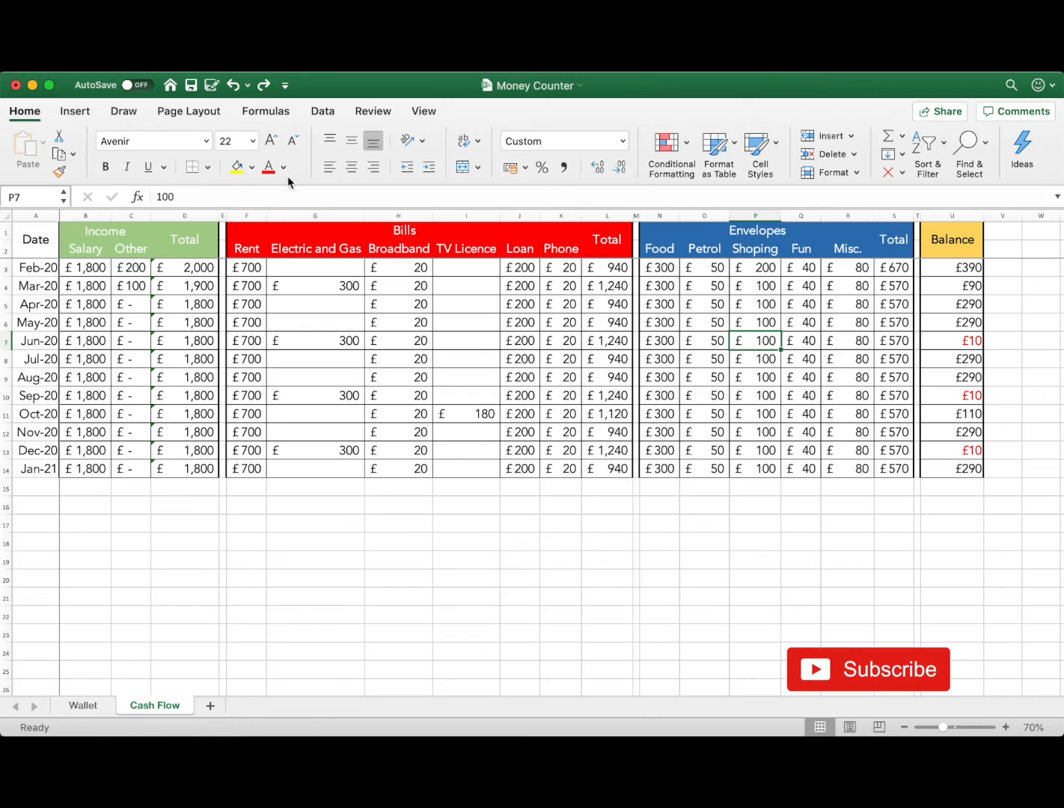
click(949, 267)
click(963, 480)
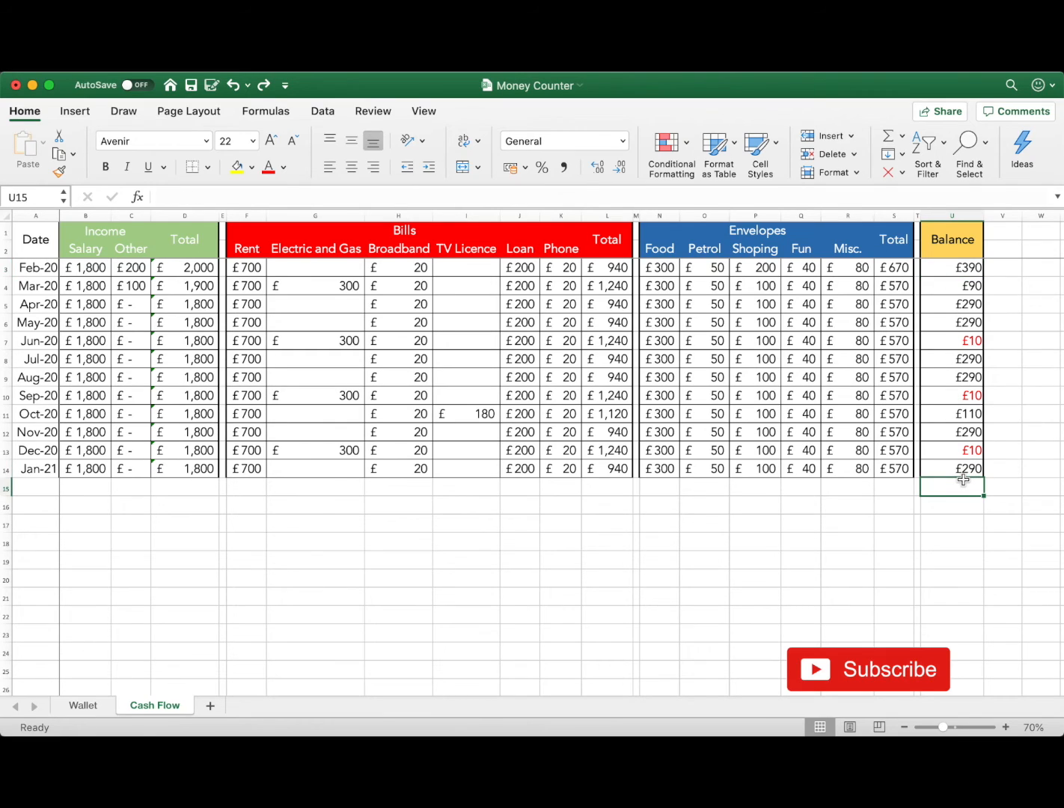